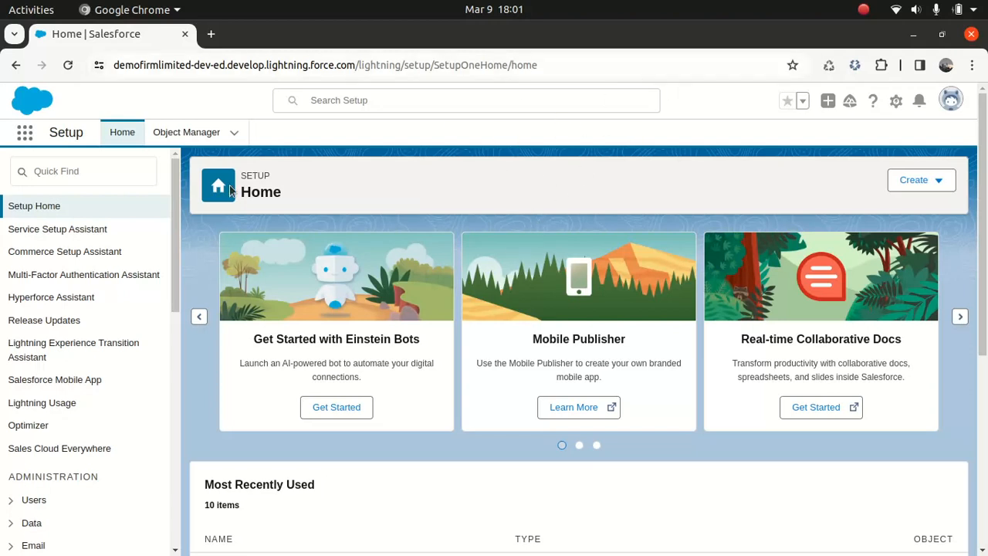
Find Opportunity Team Settings in Setup and enable Team Selling.
click(121, 176)
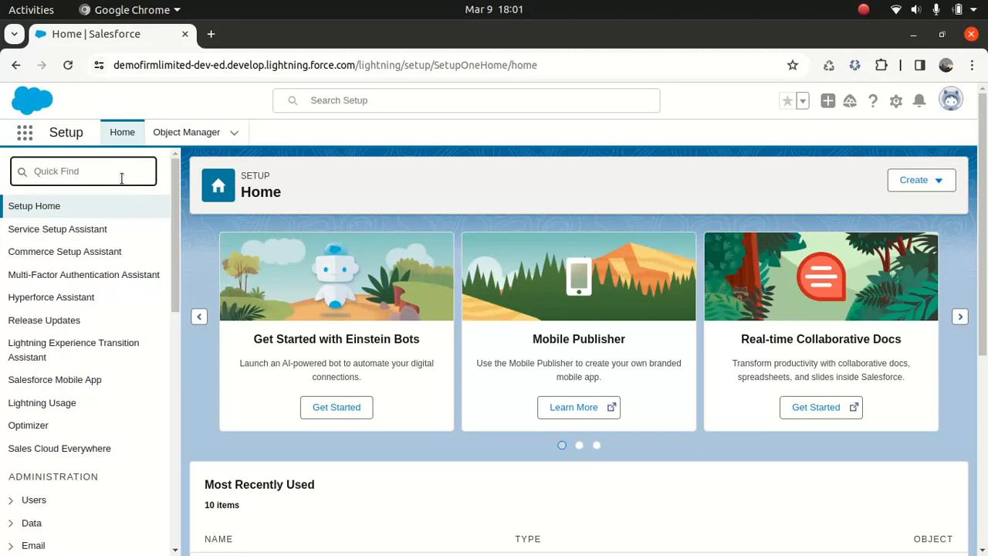
text(oppo)
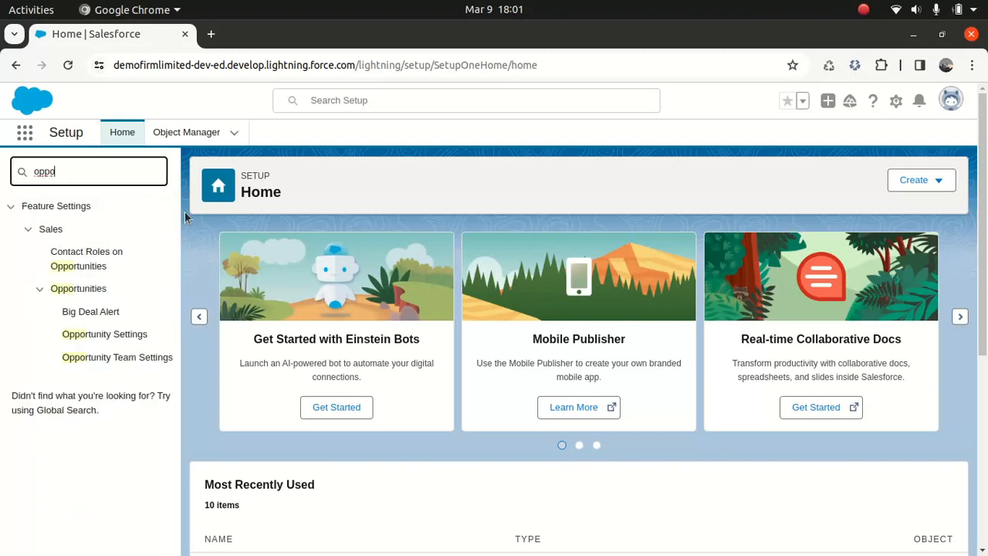
click(85, 359)
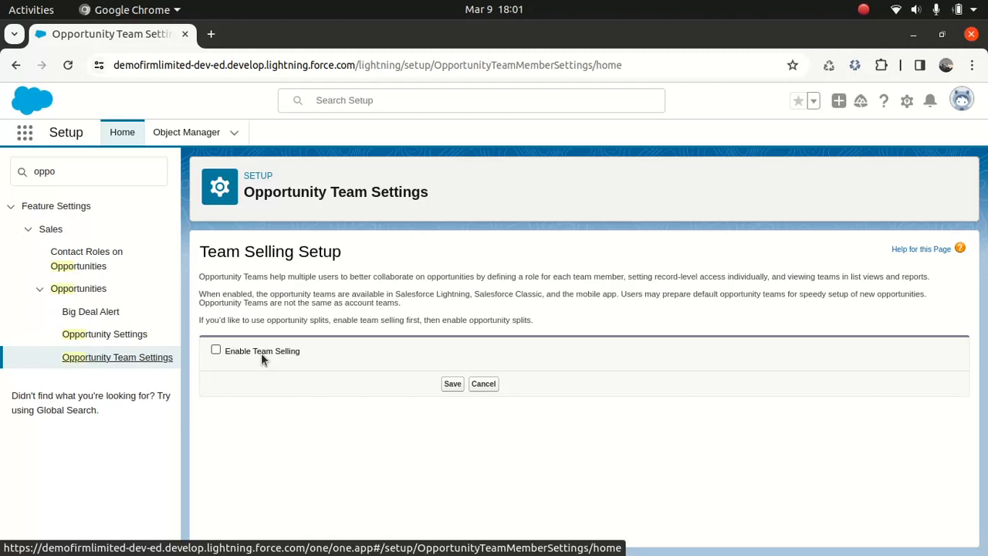
click(215, 350)
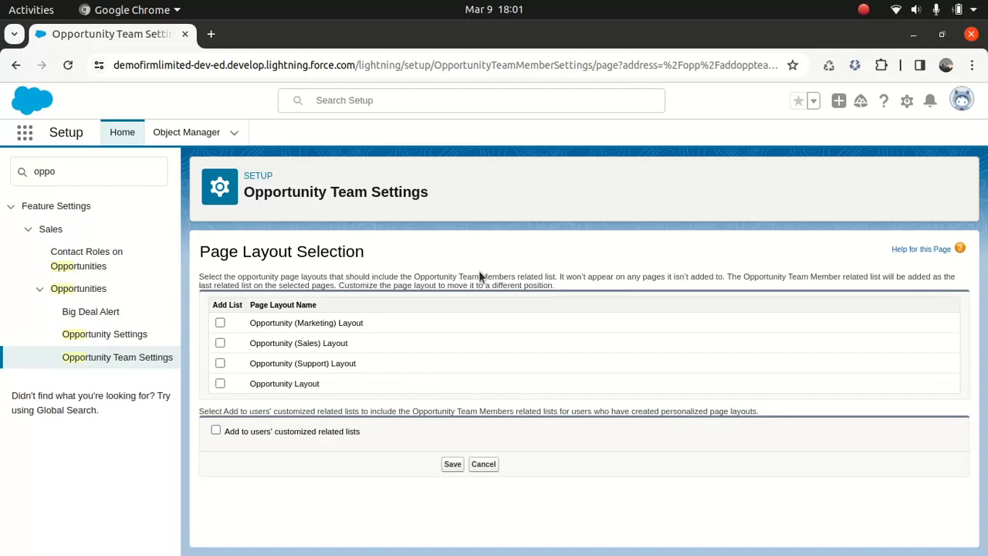
Add the Opportunity Team Members related list to the Marketing, Sales, Support and default Opportunity page layouts and save.
click(220, 322)
click(220, 343)
click(220, 363)
click(220, 383)
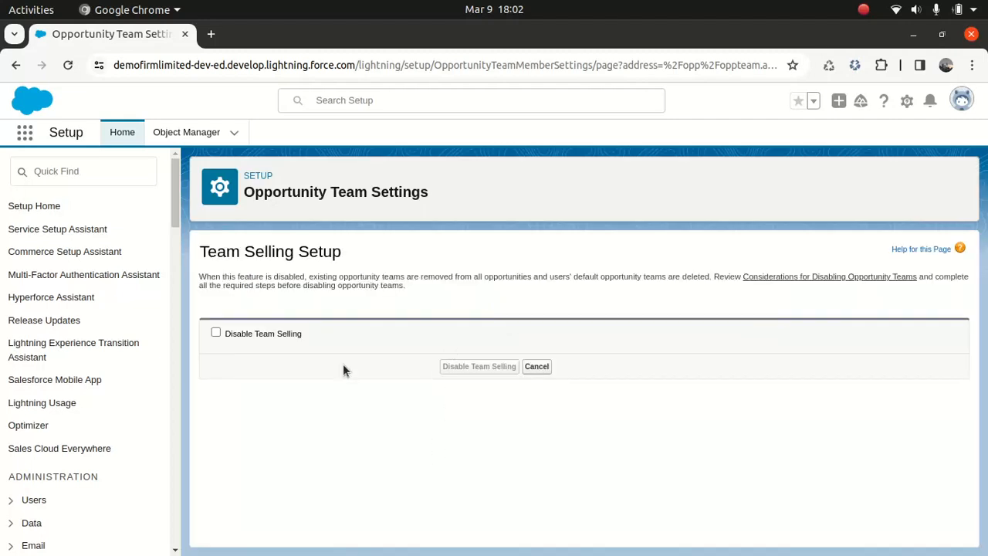
Go to the Opportunities list and open the Demo- opportunity record in the Prospecting stage.
click(25, 136)
text(opp)
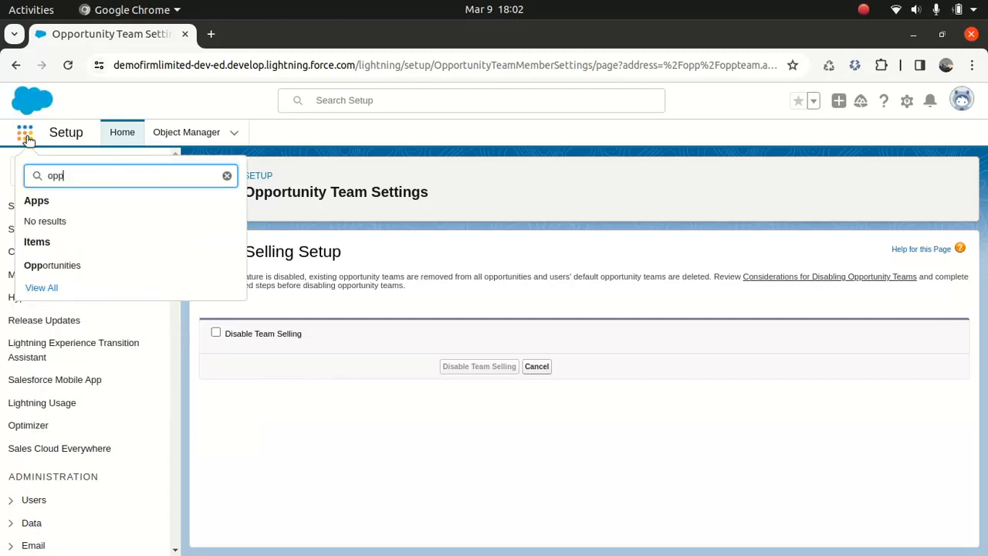
click(44, 265)
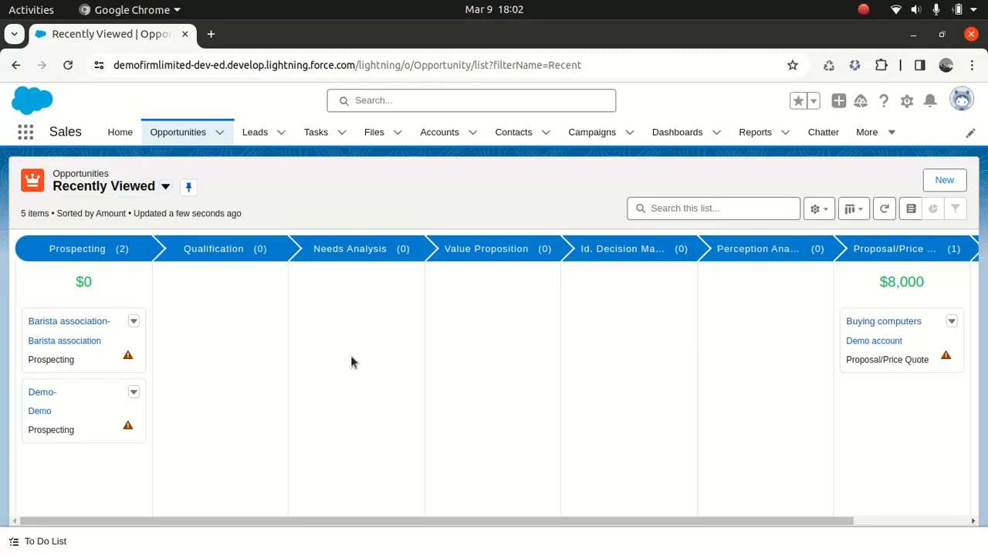
mouse_move(64, 399)
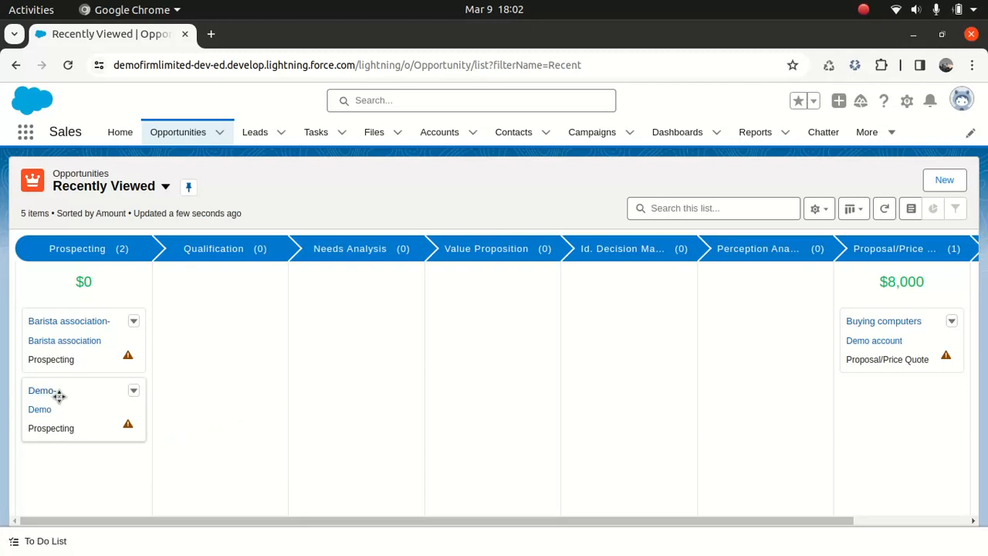
click(59, 396)
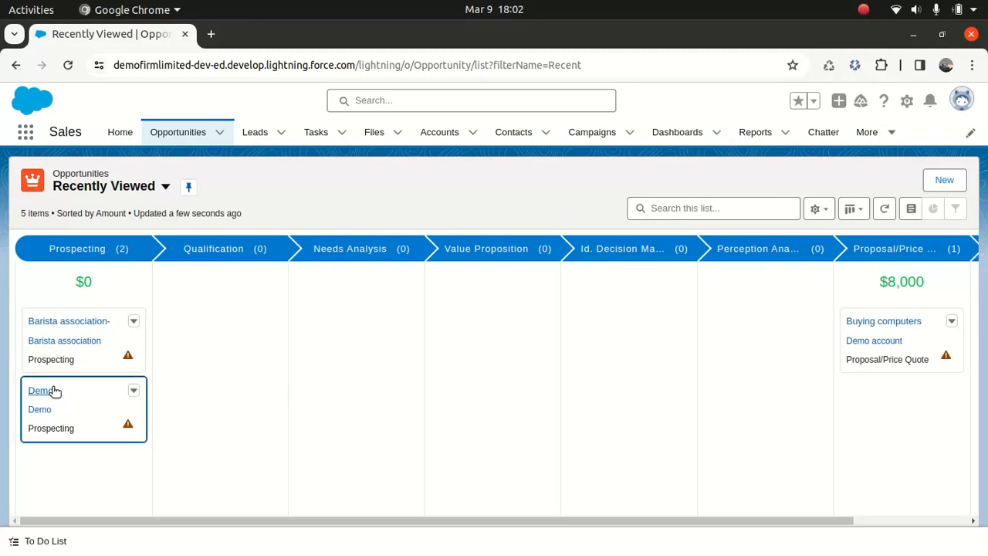
click(133, 390)
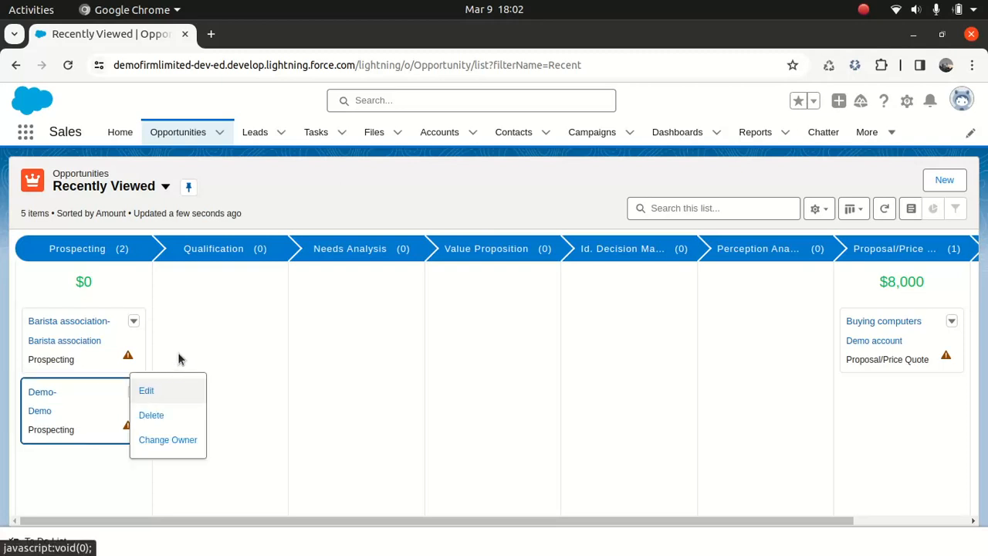
click(96, 404)
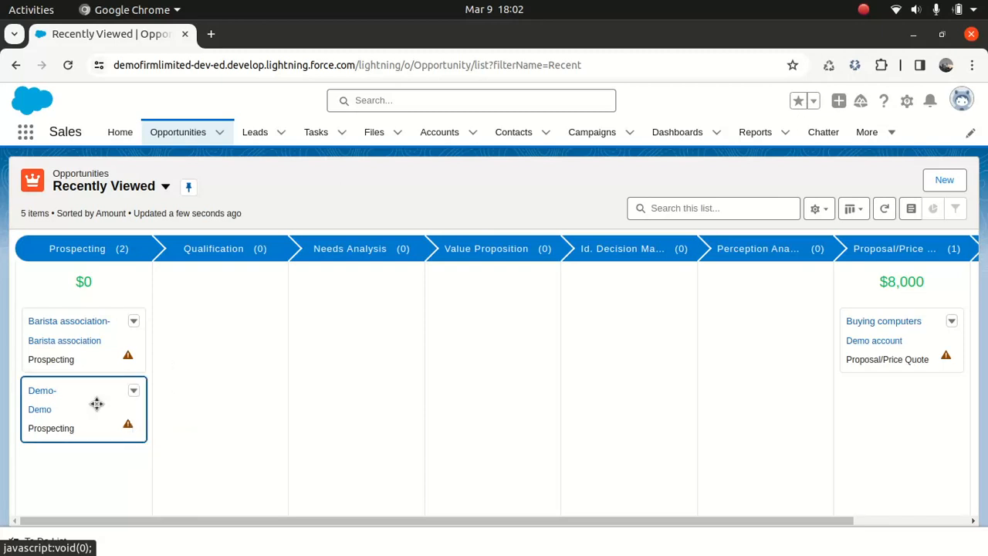
right_click(58, 387)
click(58, 388)
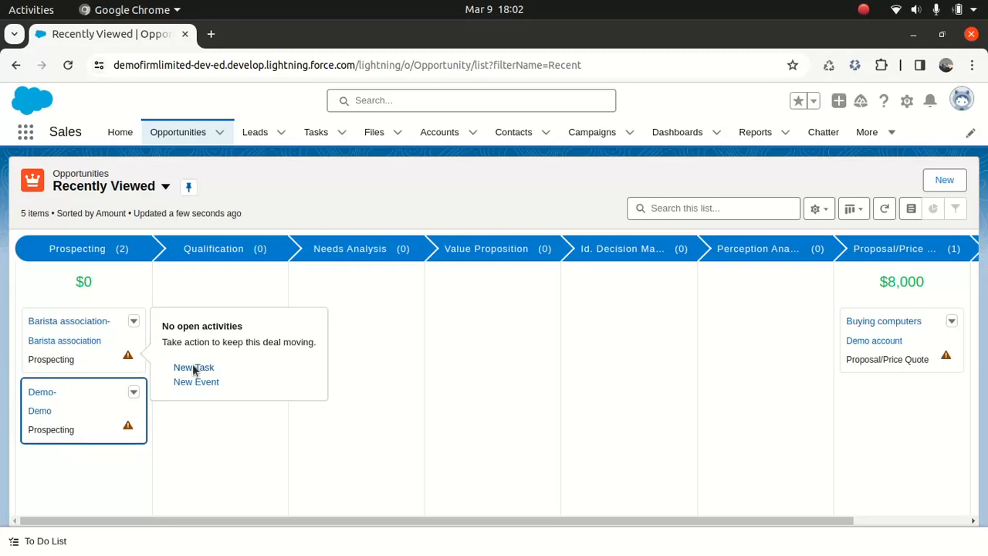
click(37, 392)
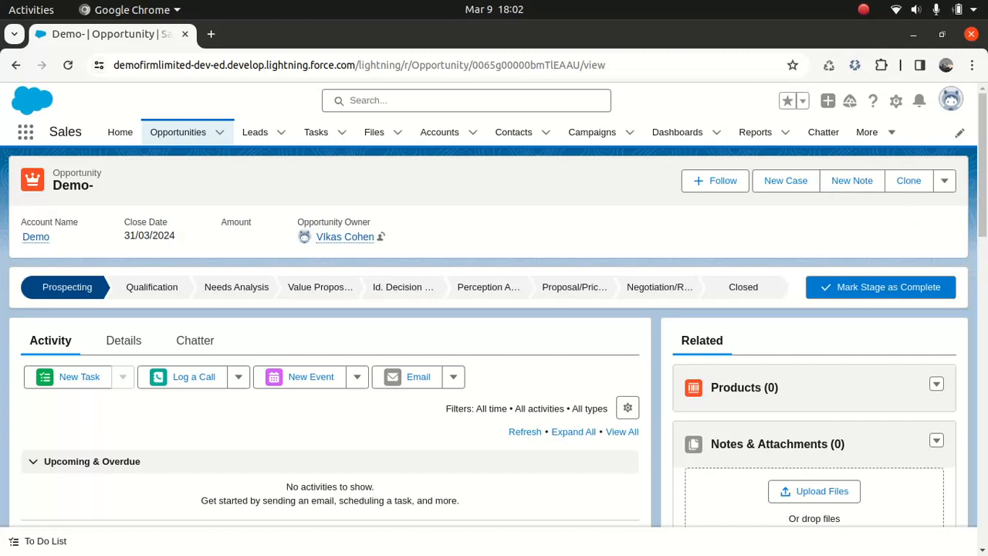
Start adding opportunity team members from the Opportunity Team related list of the Demo- record.
scroll(982, 185, down, 2)
scroll(982, 199, up, 1)
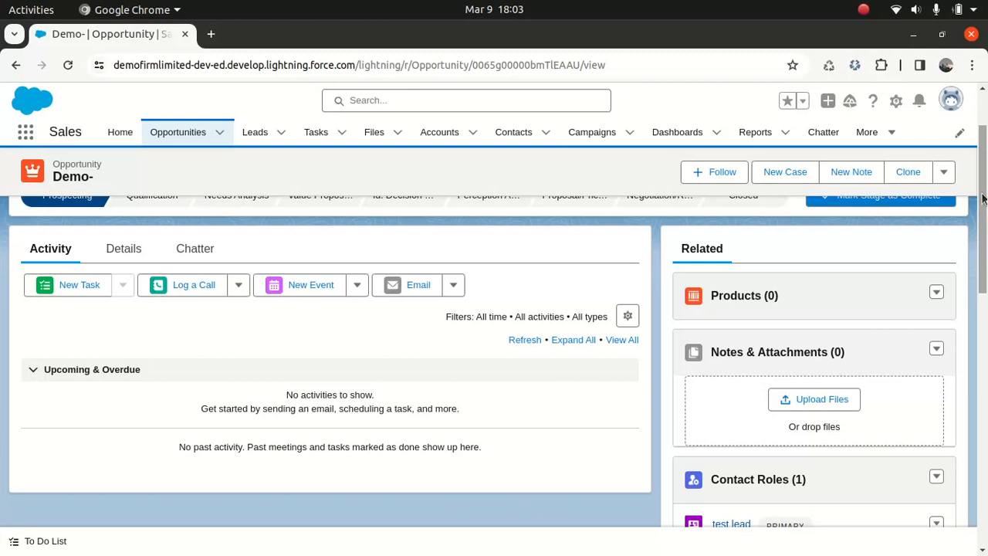
drag(982, 199, 980, 448)
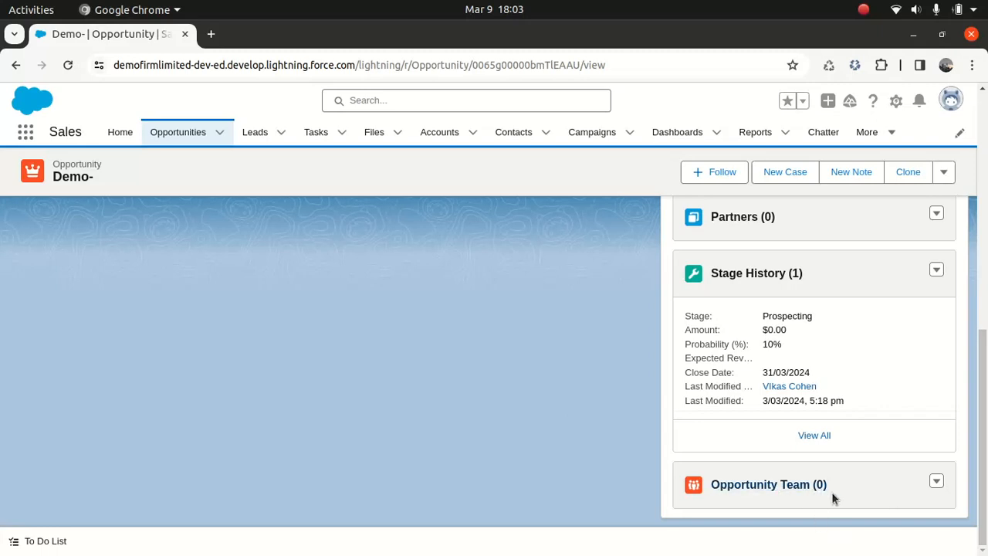
click(935, 481)
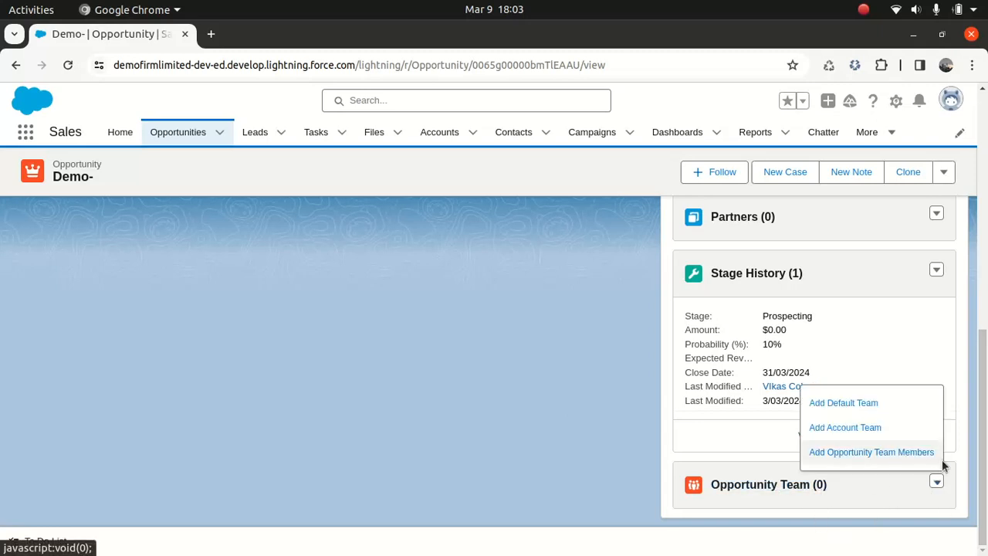
click(864, 454)
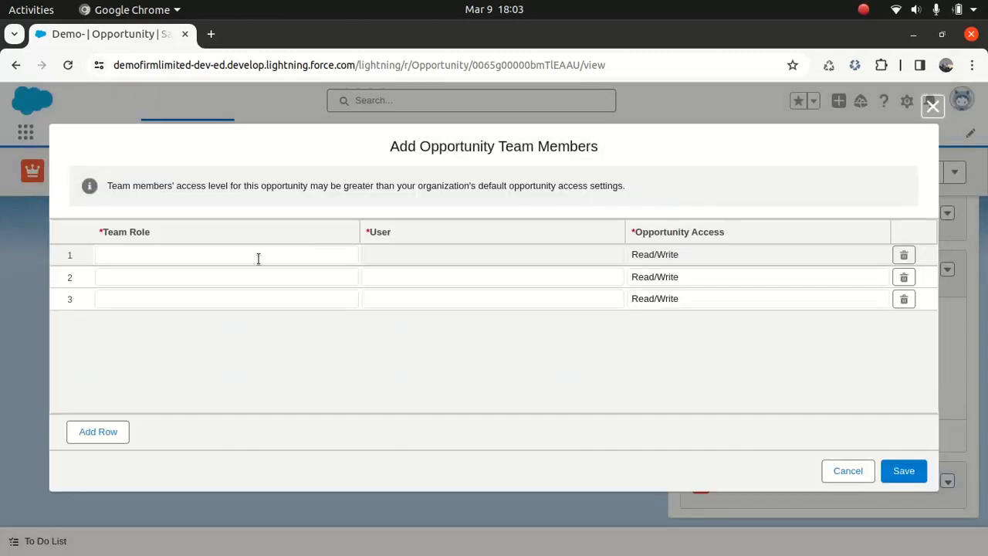
Fill the first team member row with the Account Manager role and the opportunity owner as user.
click(224, 262)
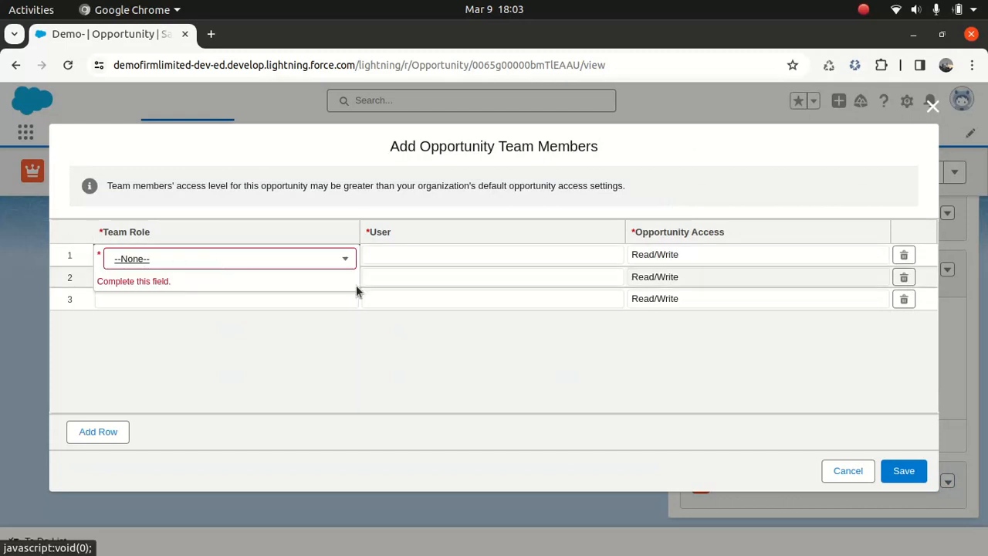
click(344, 260)
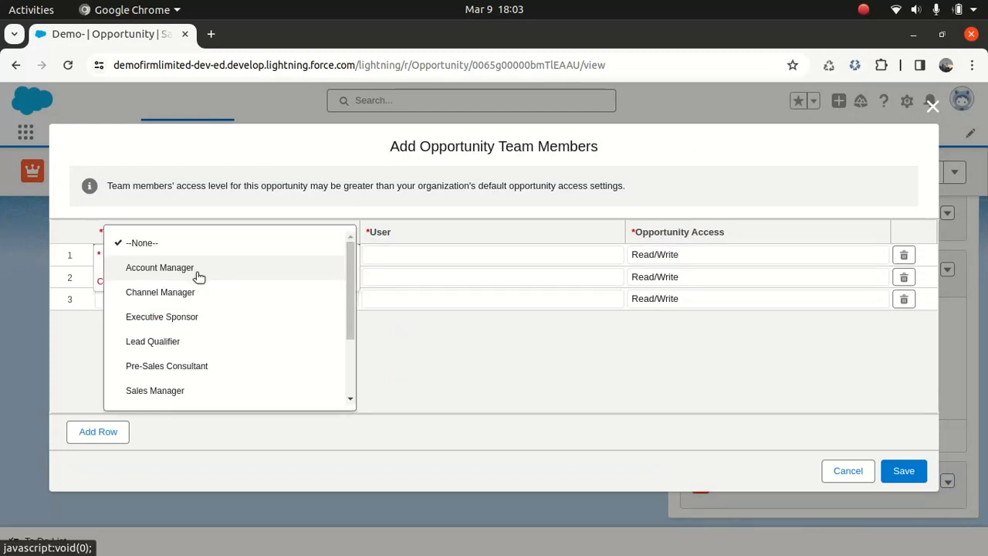
click(269, 266)
click(396, 259)
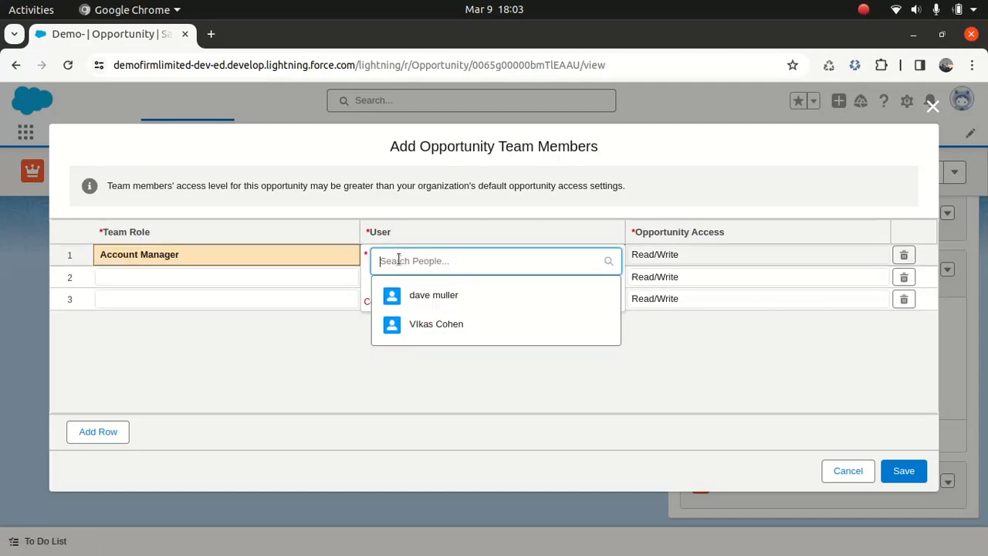
click(423, 327)
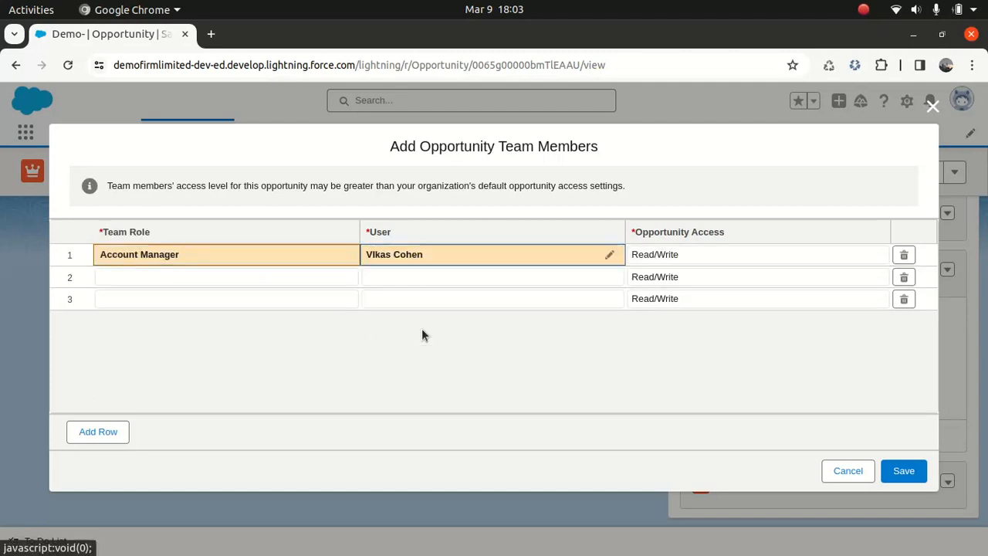
Fill the second team member row with the Channel Manager role and the other available user, and save the team.
click(235, 280)
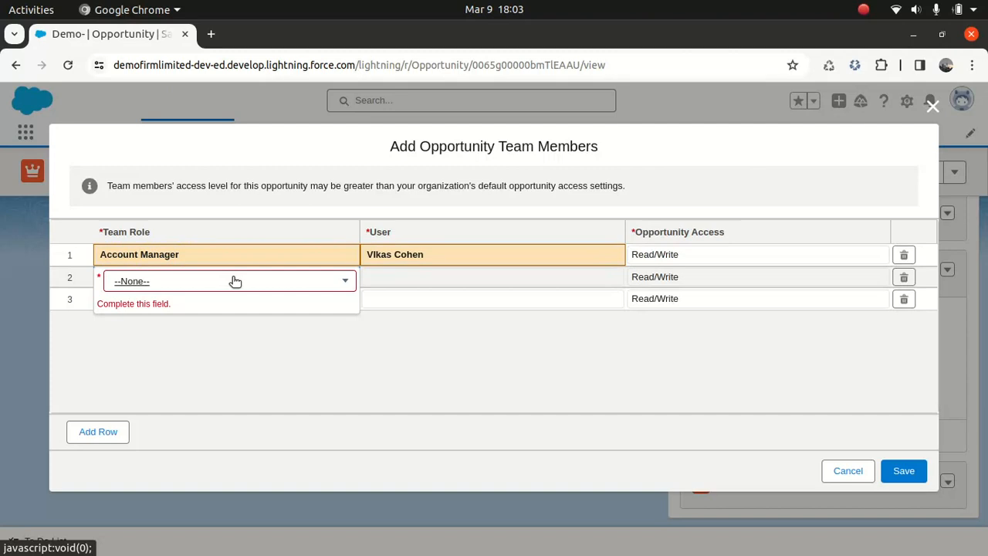
click(137, 285)
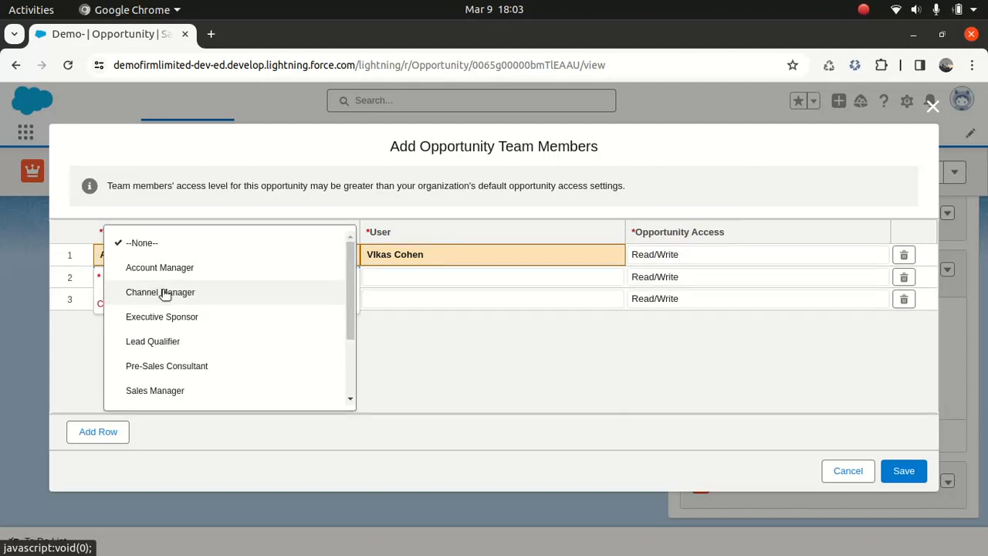
click(163, 291)
click(423, 276)
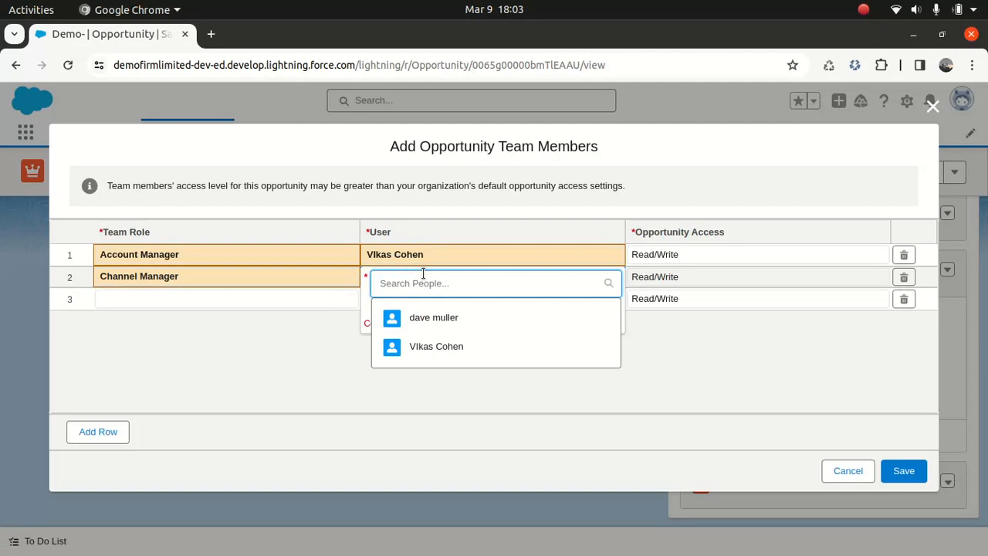
click(429, 322)
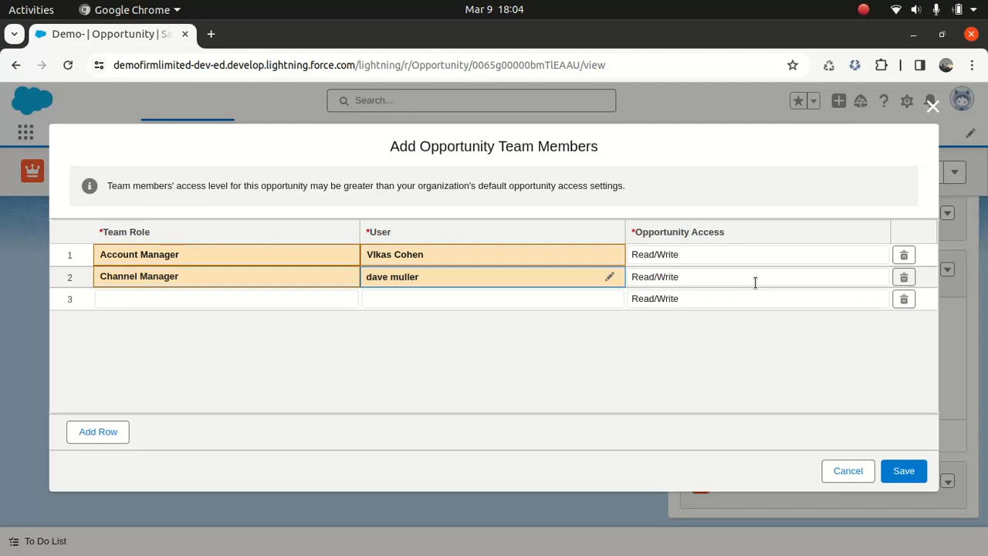
click(903, 470)
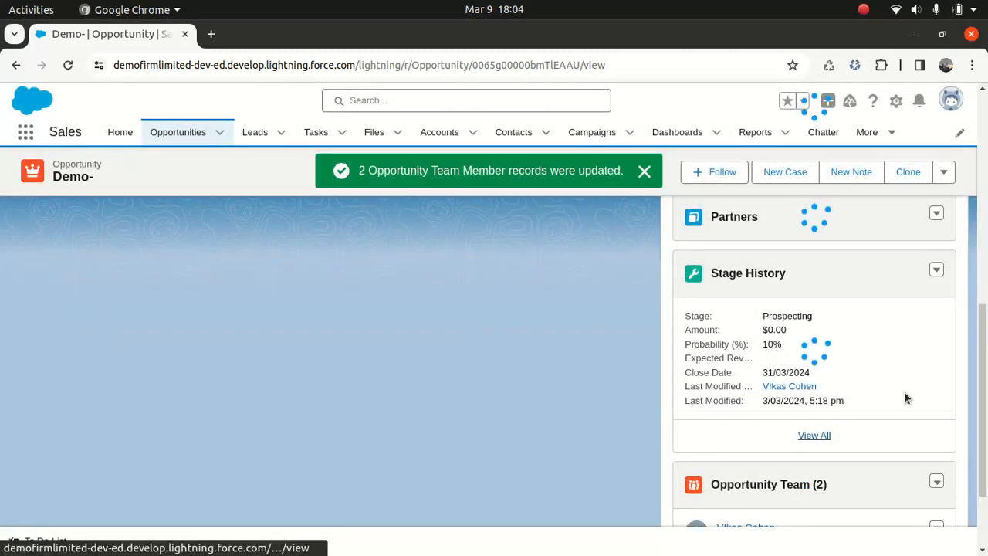
Review the members in the Opportunity Team related list and the actions available for the team.
scroll(984, 458, down, 2)
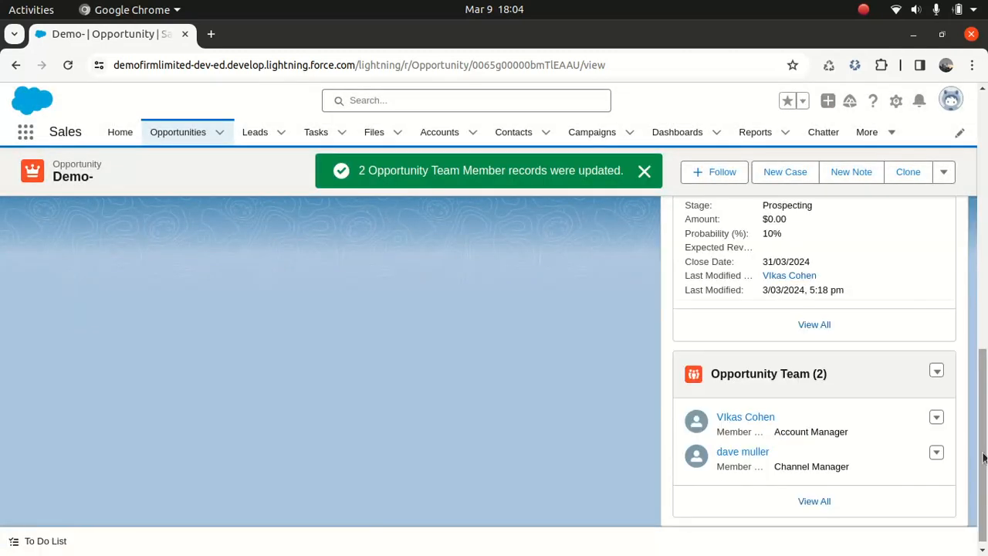
drag(980, 399, 983, 281)
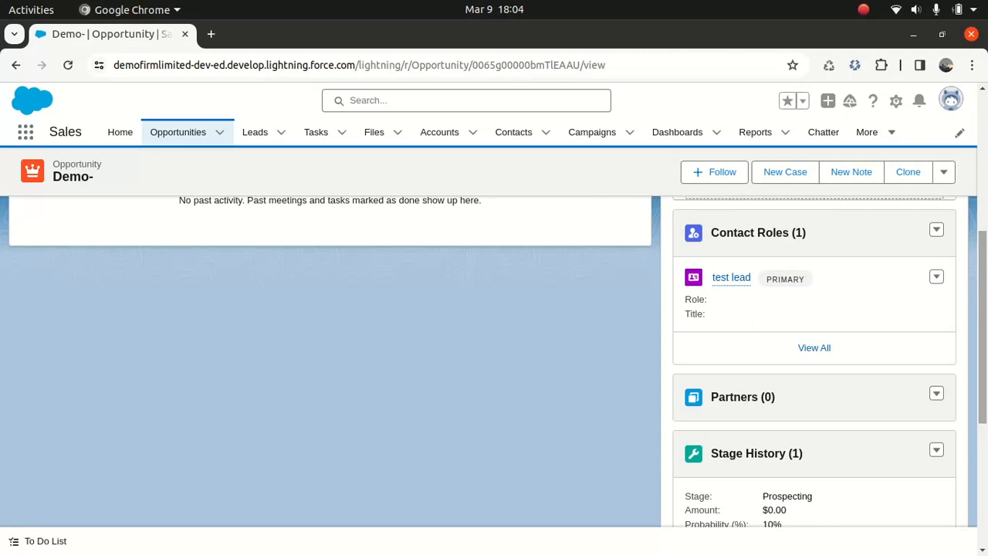
scroll(814, 355, down, 4)
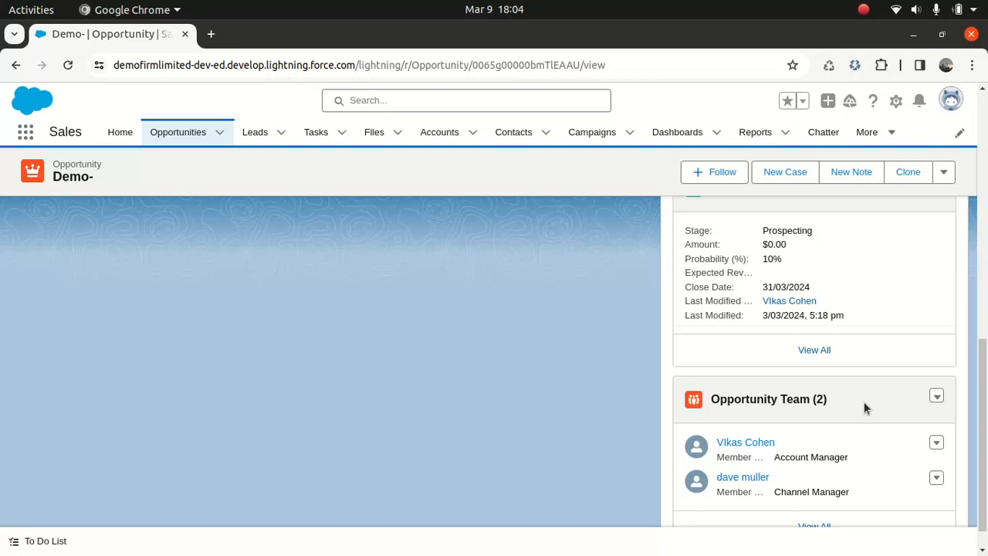
click(936, 396)
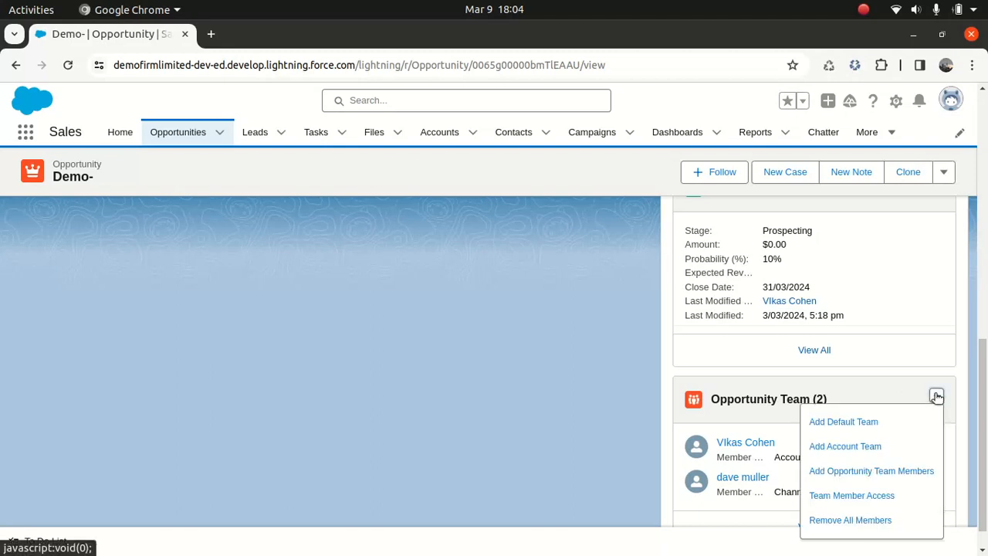
click(886, 379)
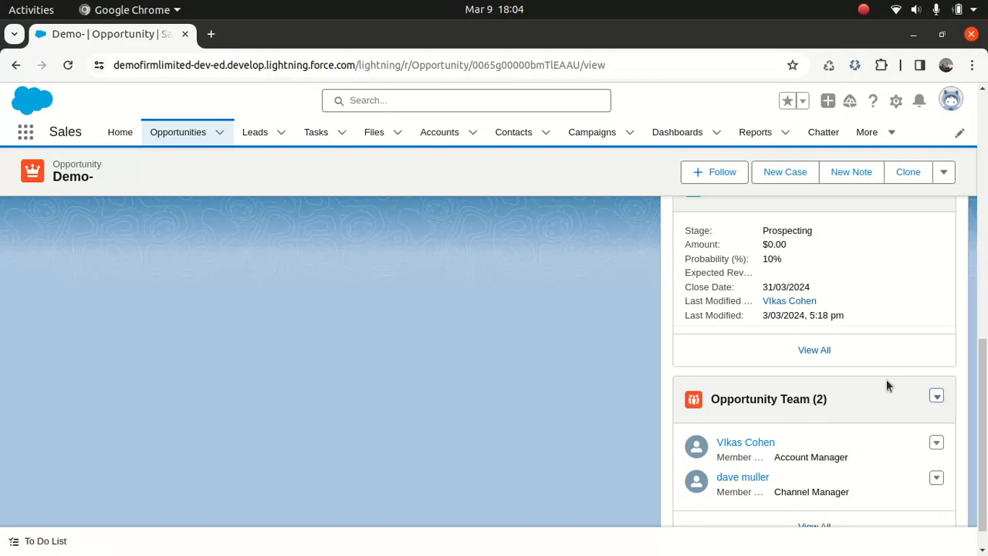
Open the Advanced User Details page in the personal settings.
click(896, 101)
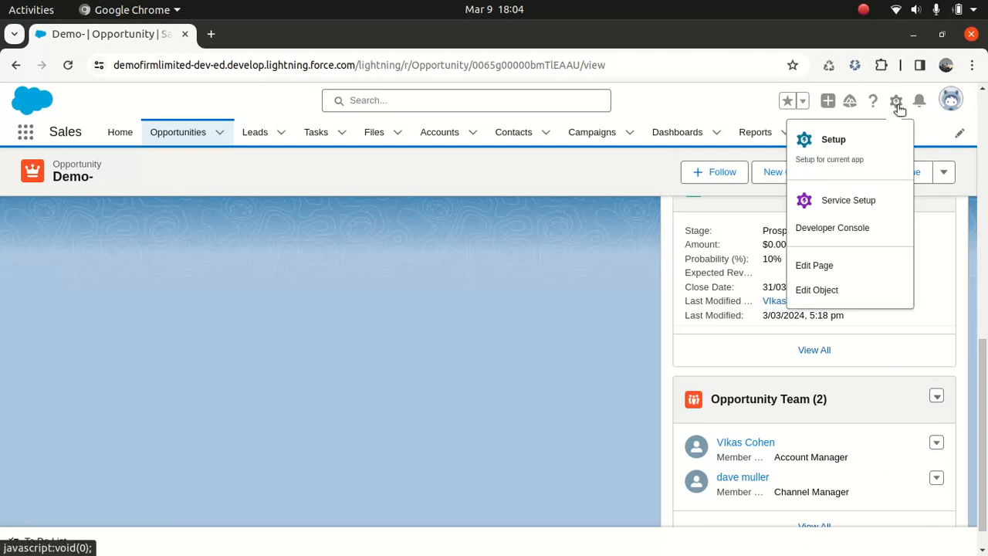
click(951, 100)
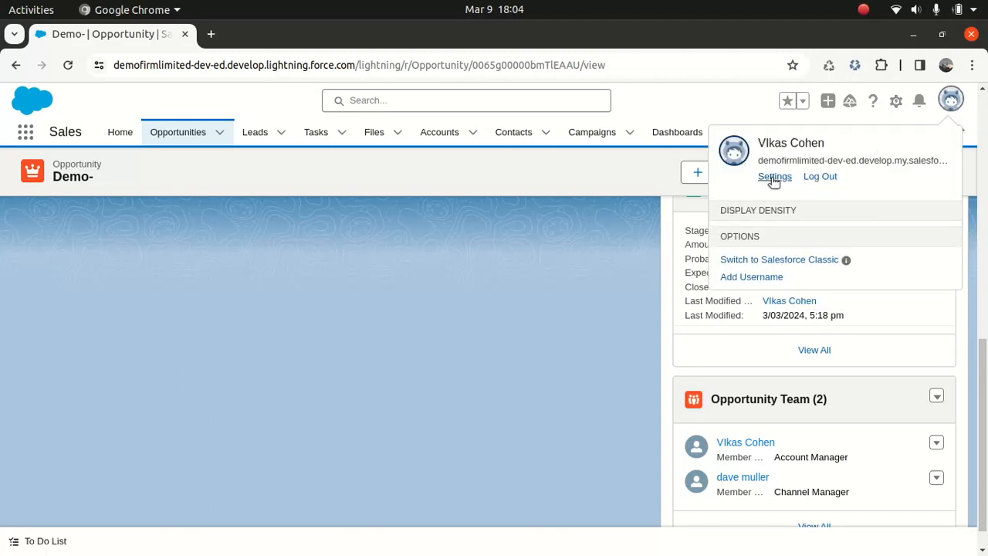
click(773, 177)
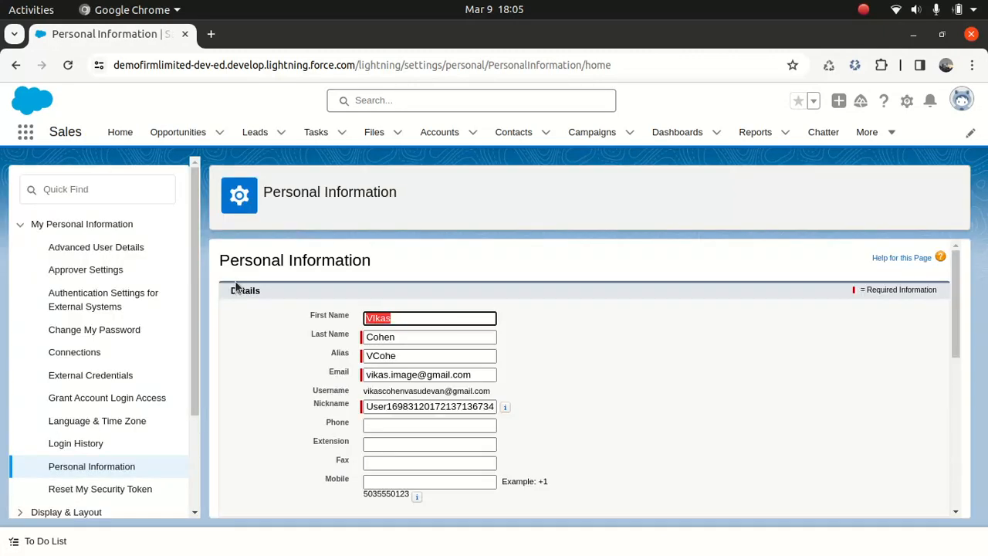
drag(954, 279, 944, 476)
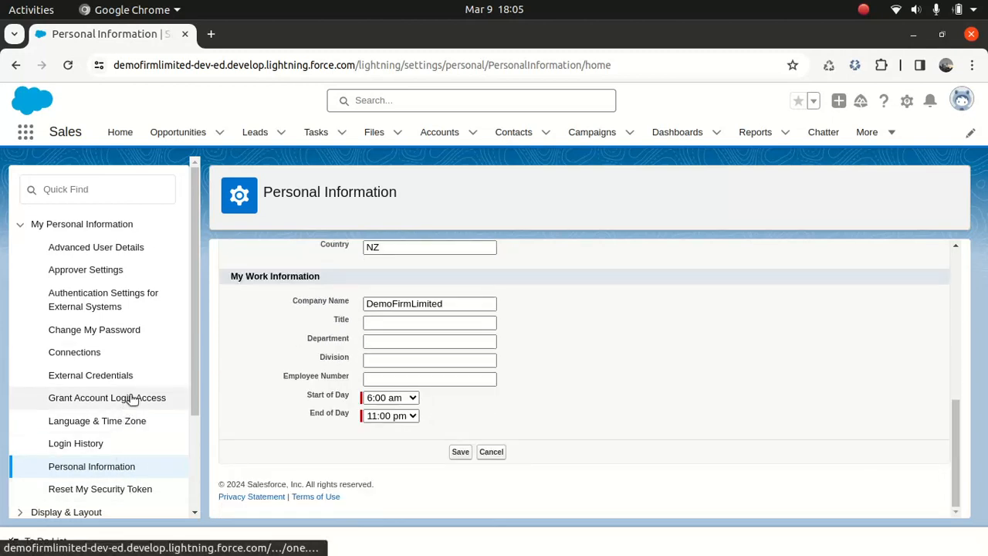
click(135, 247)
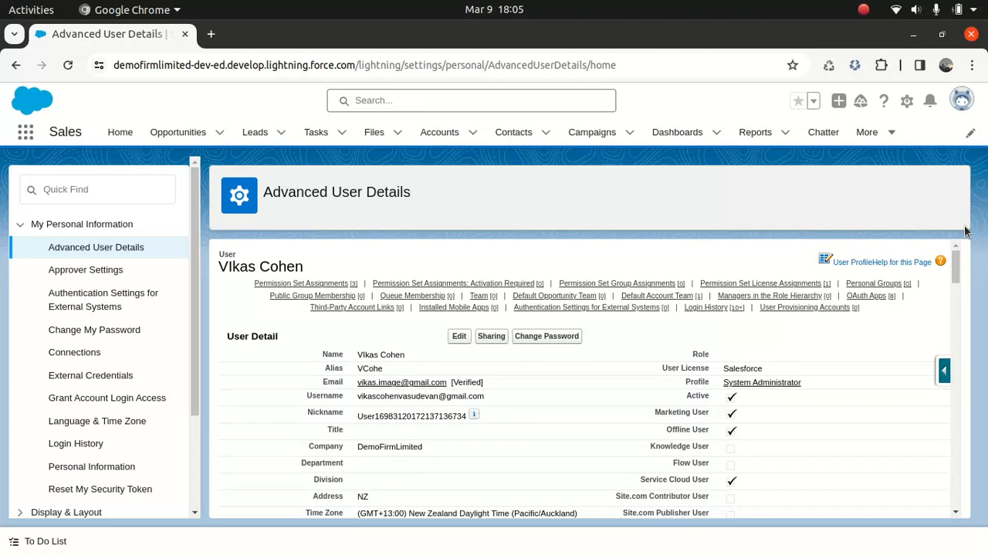
Search the page for "opp" to find the Default Opportunity Team list and start adding members to it.
key(ctrl+f)
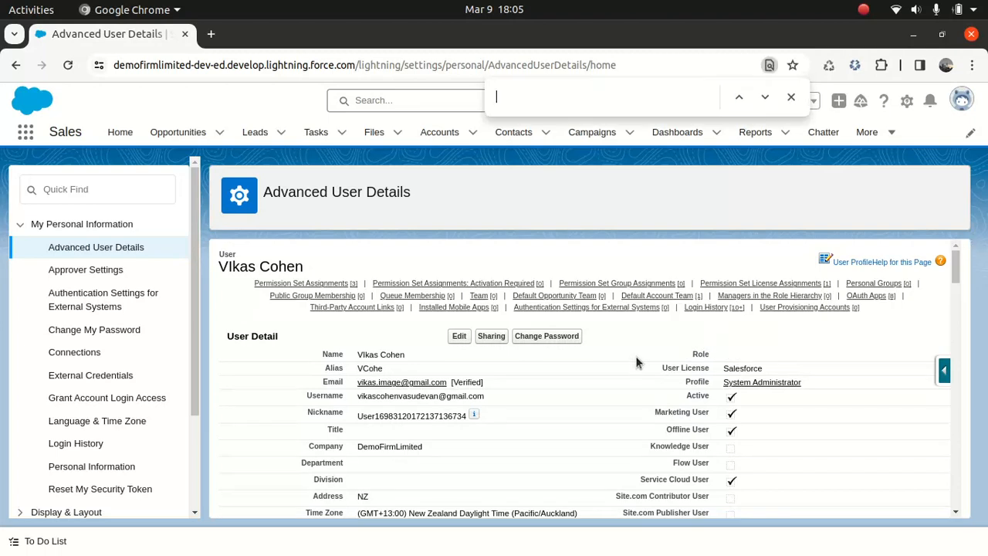
text(opp)
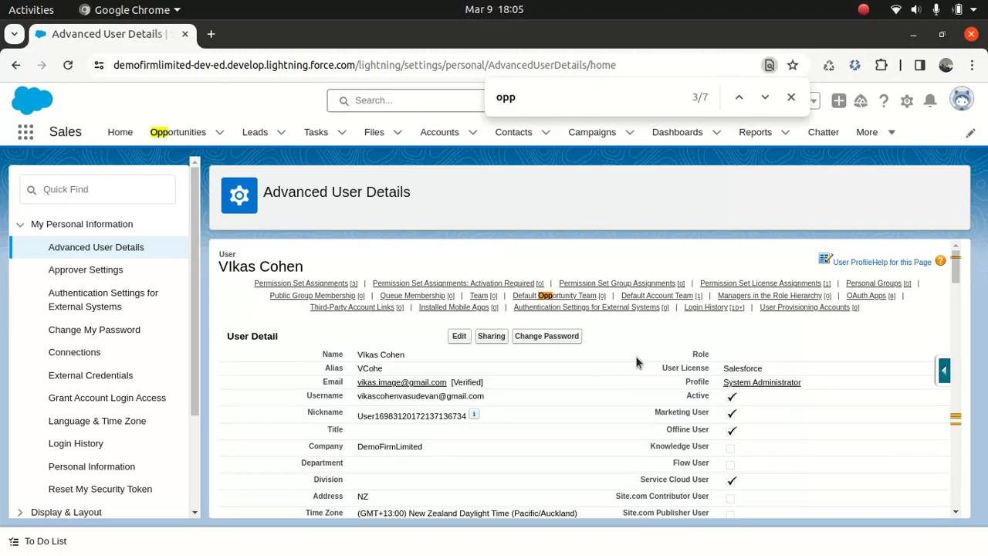
mouse_move(550, 296)
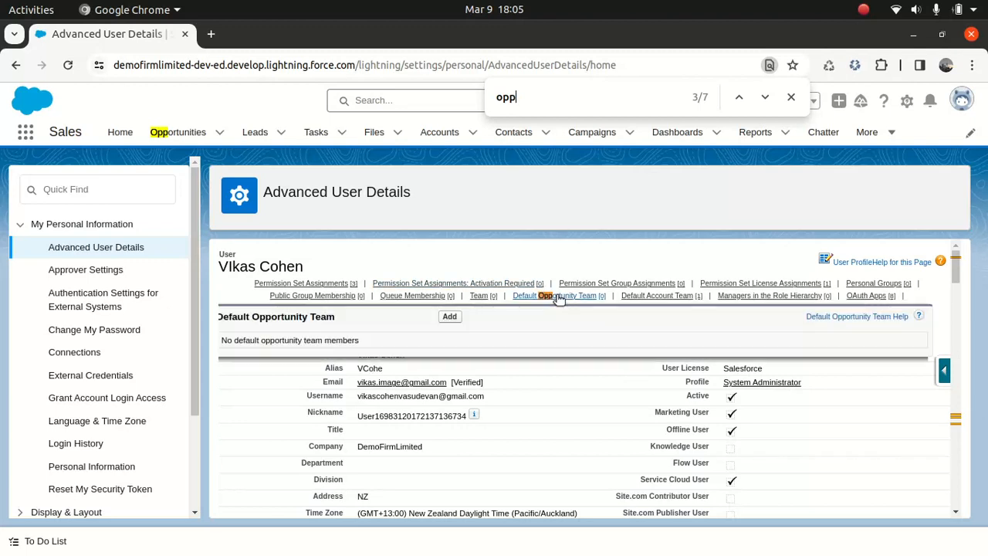
click(454, 317)
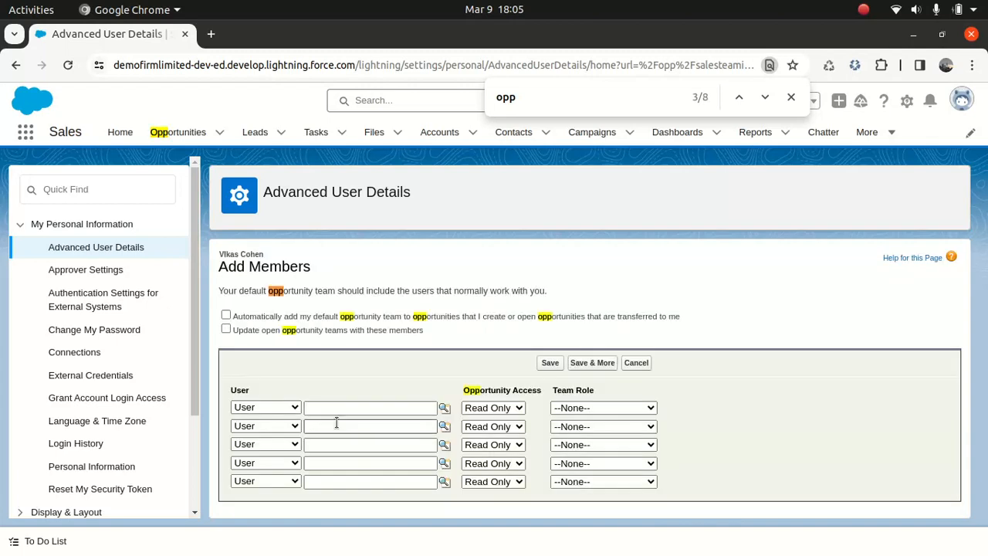
Add the other available user to the default opportunity team with Read/Write access and the VP of sales role, and save.
click(444, 408)
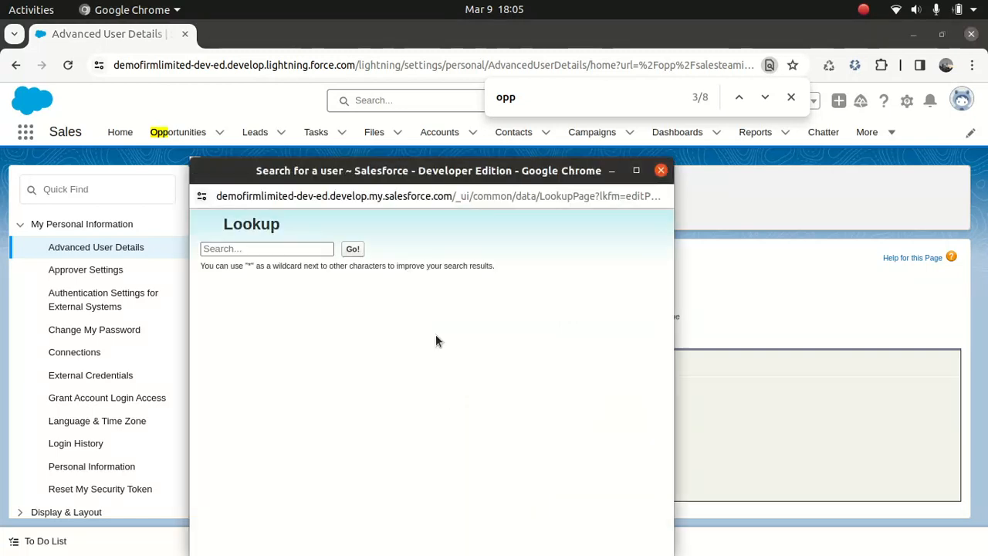
click(223, 352)
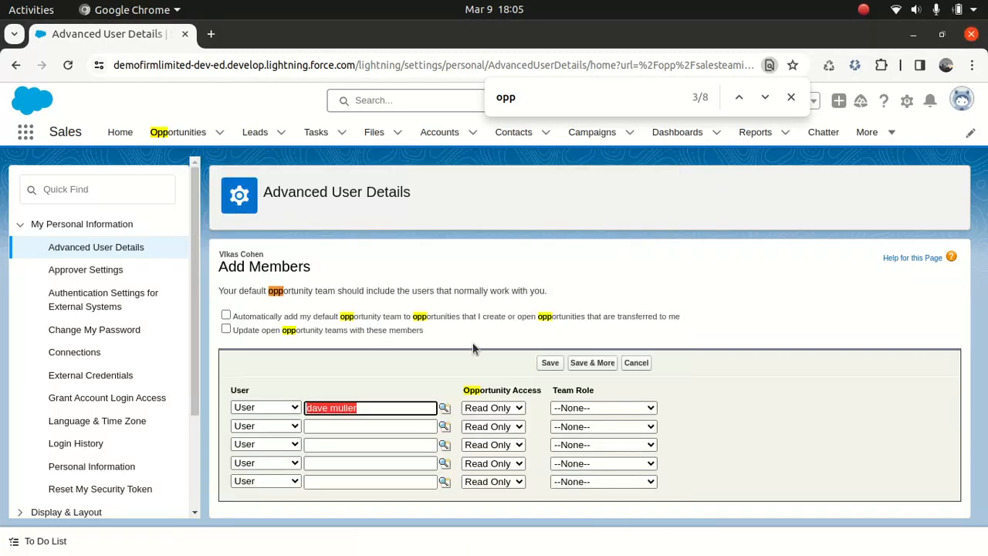
click(517, 407)
click(486, 431)
click(569, 409)
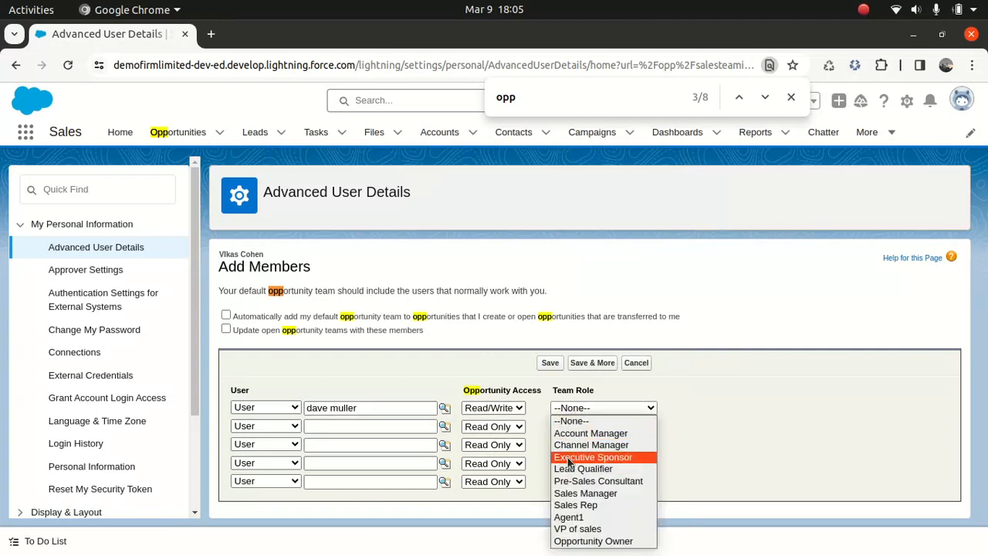
click(575, 531)
click(546, 363)
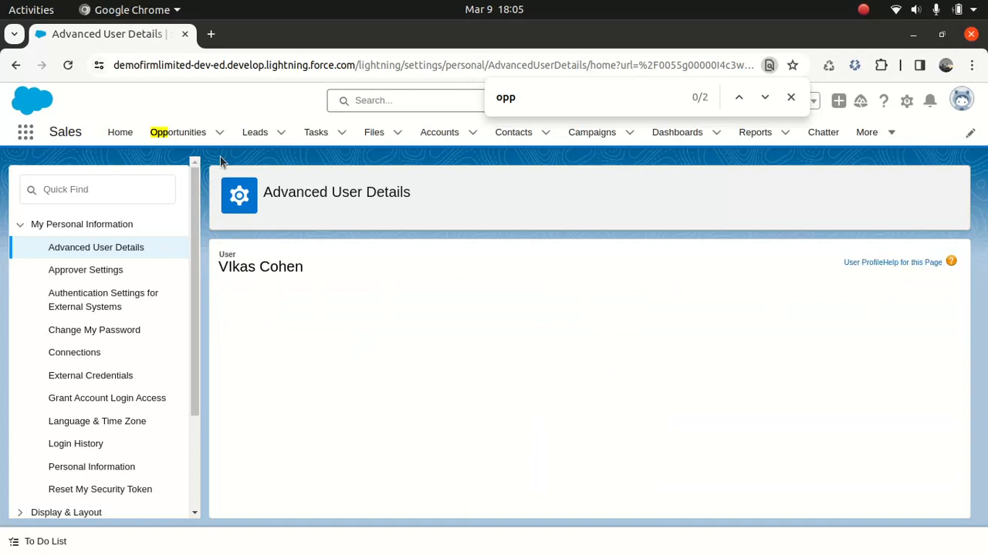
Start a new opportunity and name it "Testing opportunity".
click(194, 135)
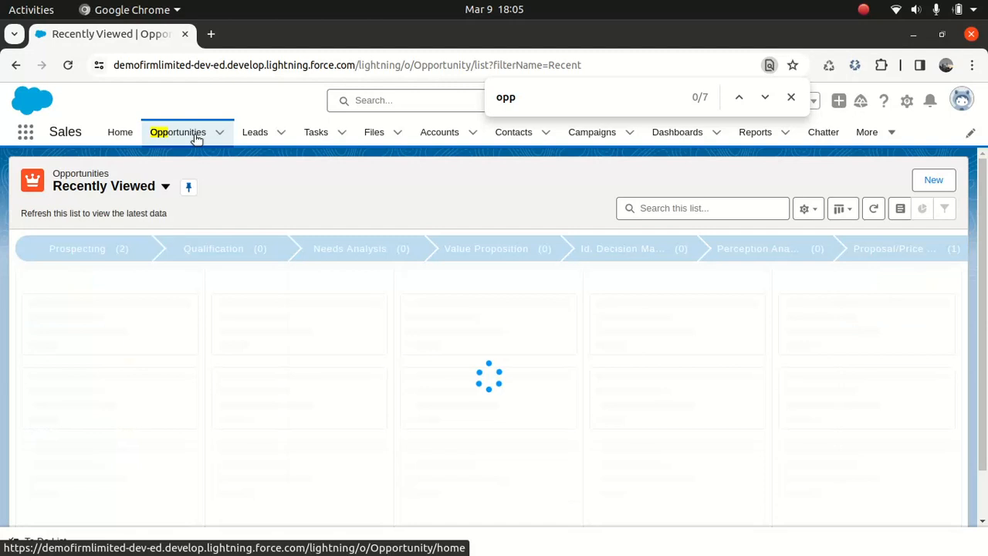
click(944, 179)
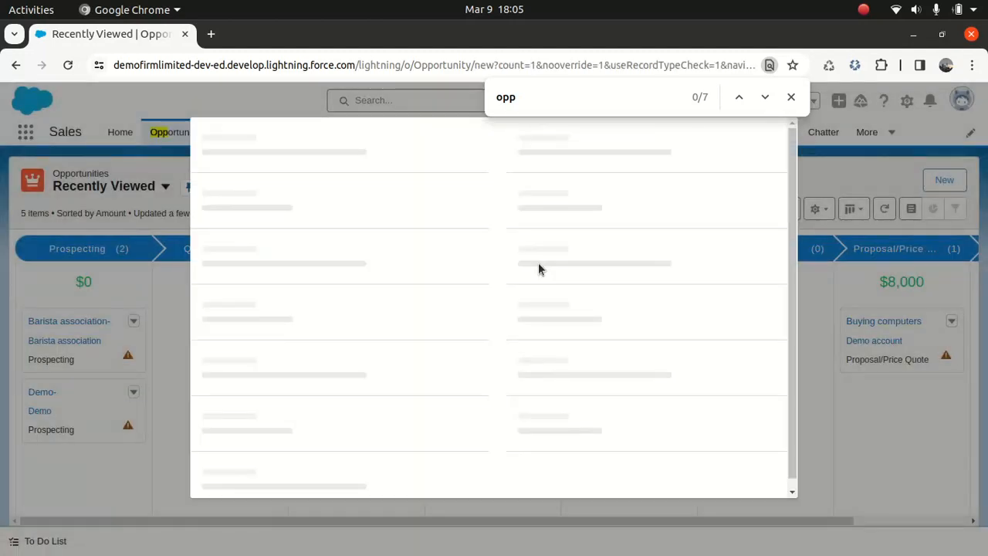
click(352, 341)
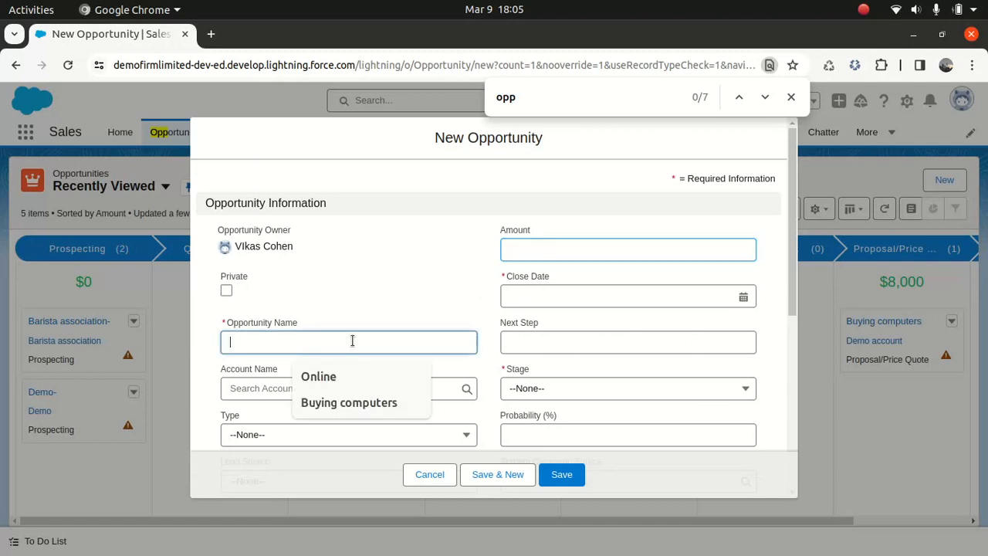
text(Test)
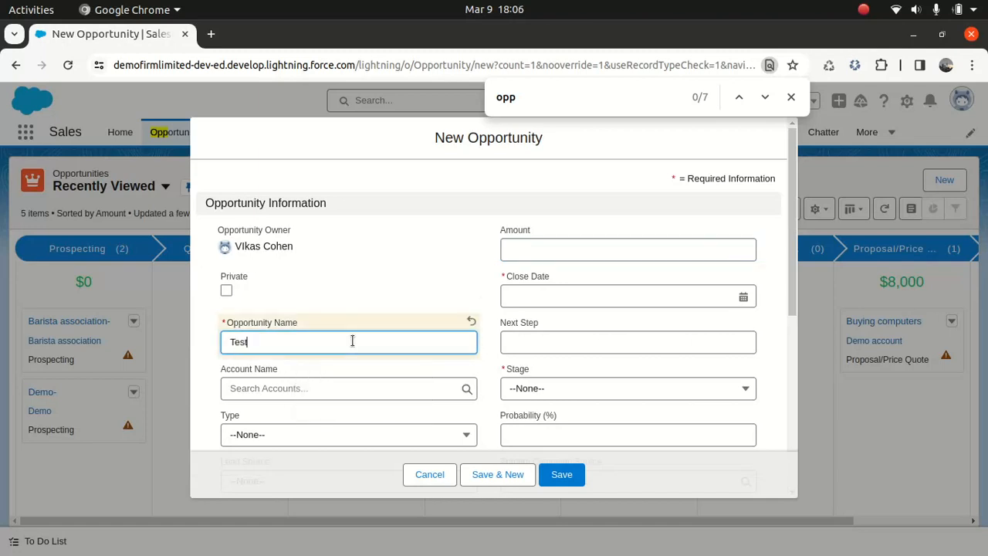
text(ing opportunity)
key(Tab)
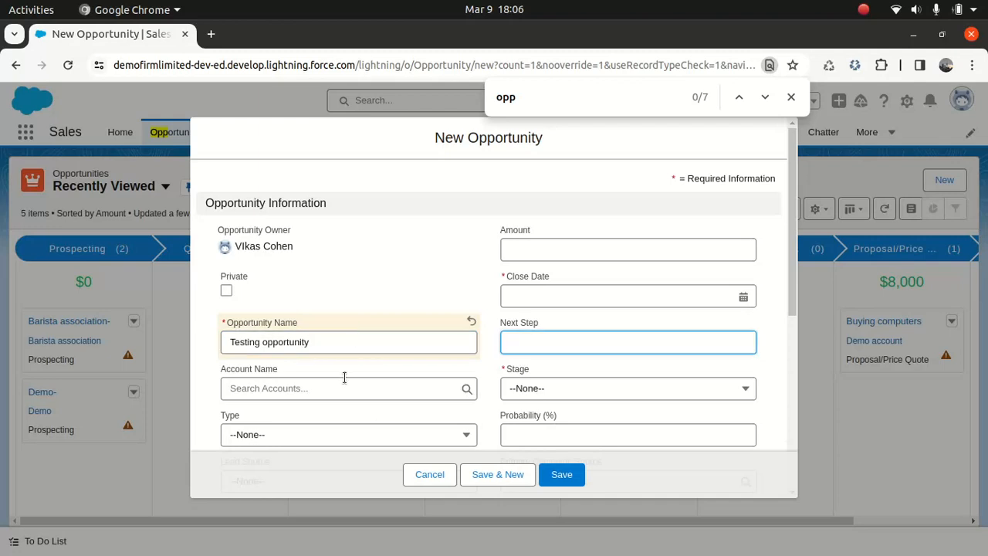
Set the account to Accountteamtesting, the stage to Prospecting and the close date to 28/03/2024, and save the opportunity.
click(422, 390)
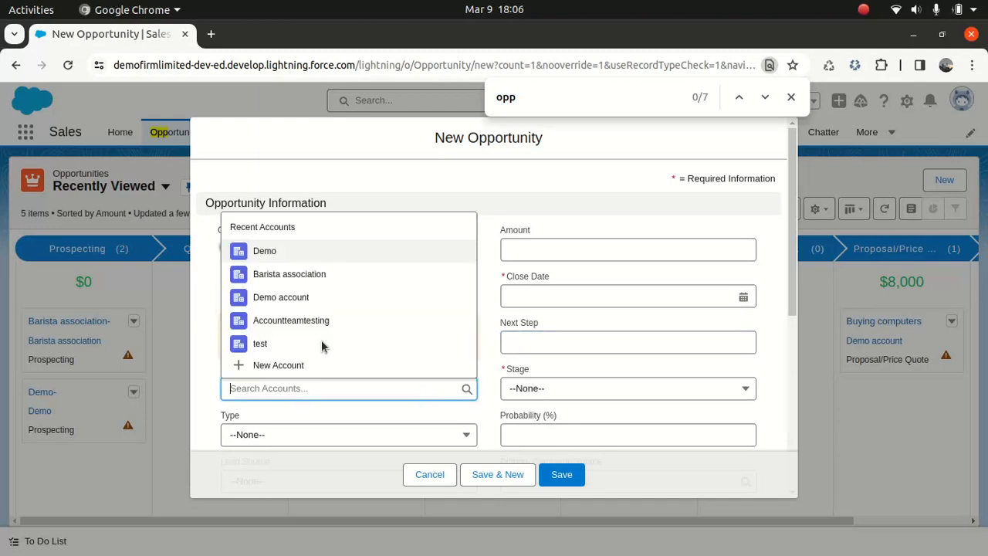
click(276, 326)
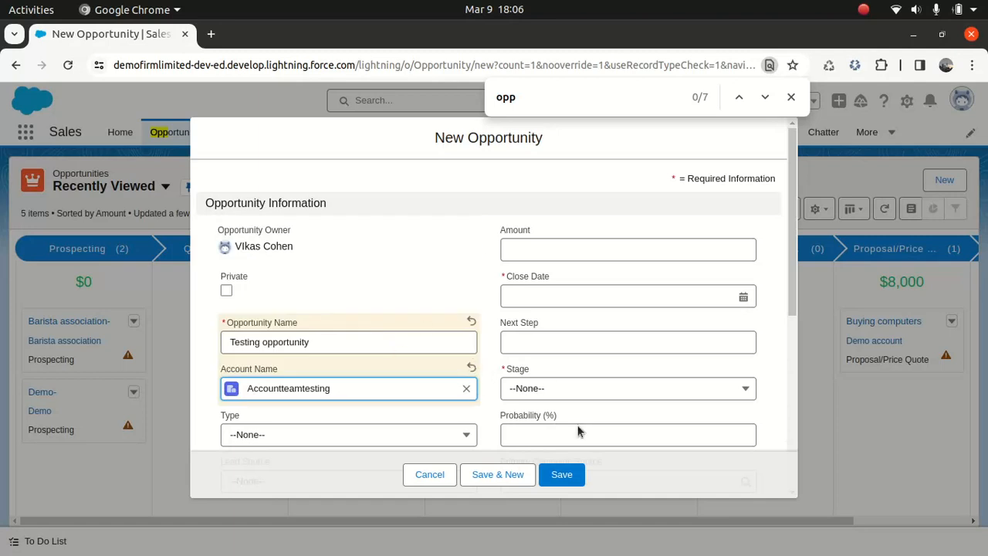
click(582, 394)
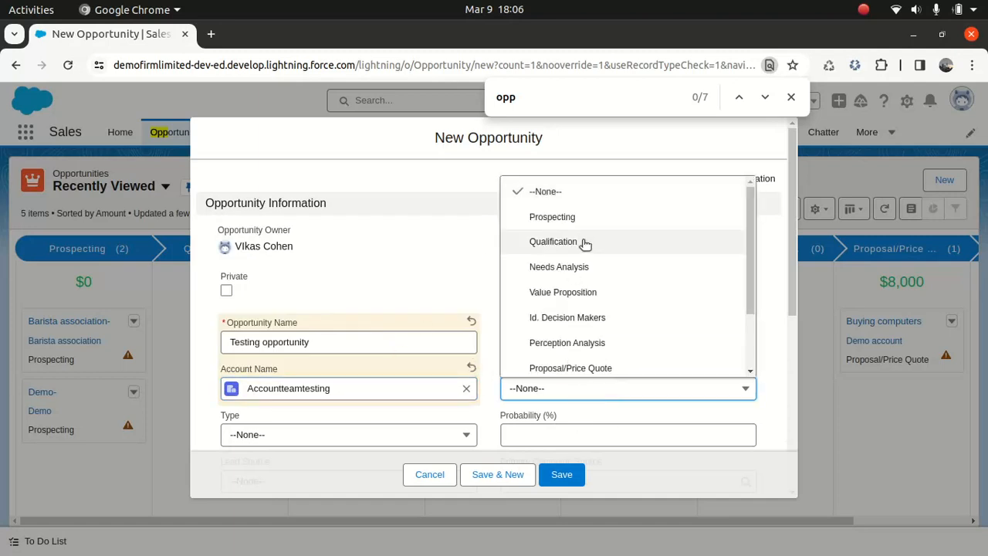
click(578, 224)
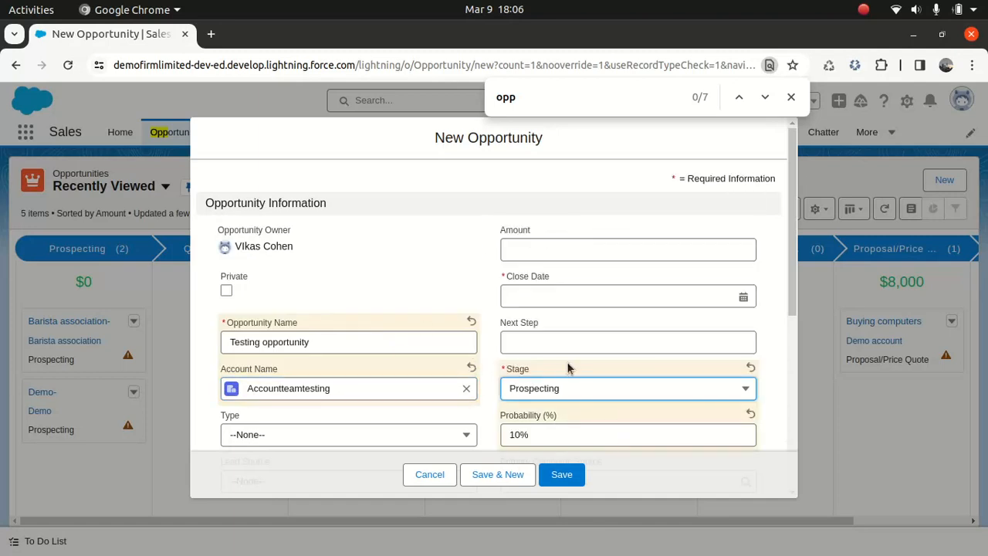
click(573, 295)
click(682, 489)
click(562, 474)
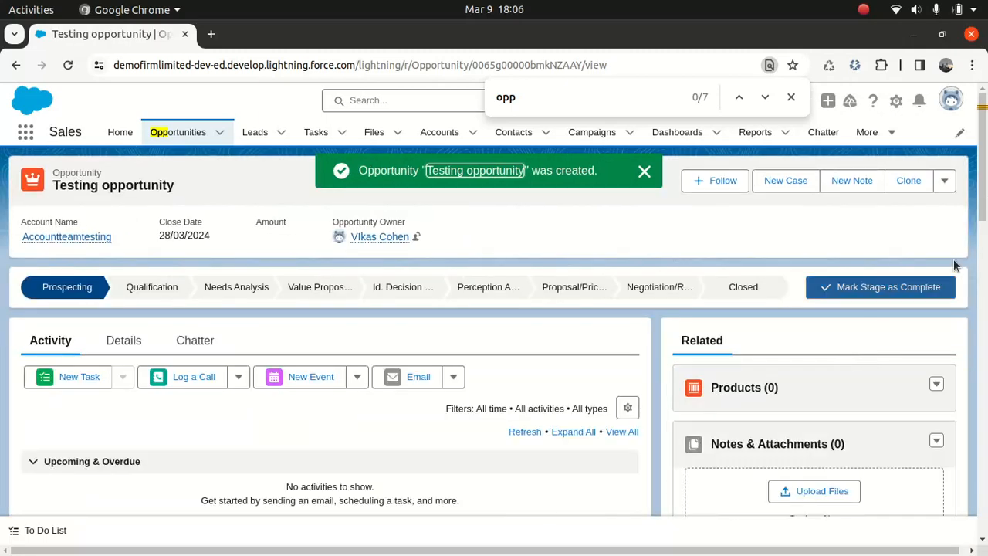
Add the default team to the Opportunity Team related list of Testing opportunity, check the member, and close the page search.
drag(980, 182, 977, 374)
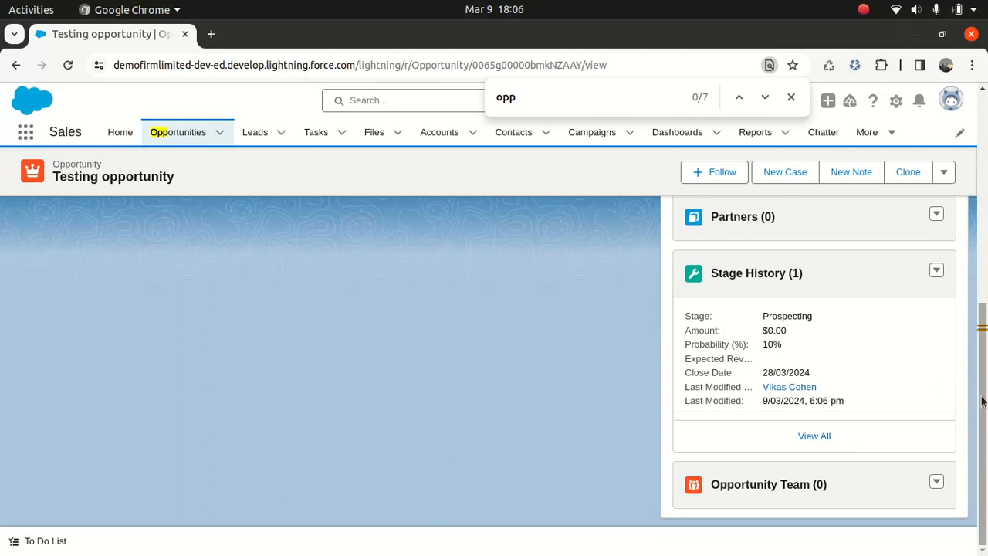
click(663, 67)
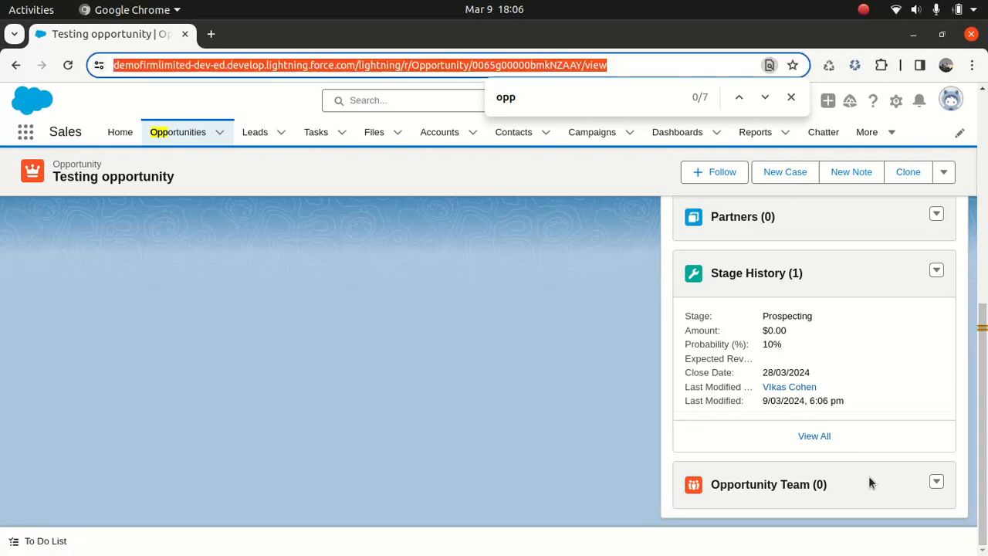
click(937, 484)
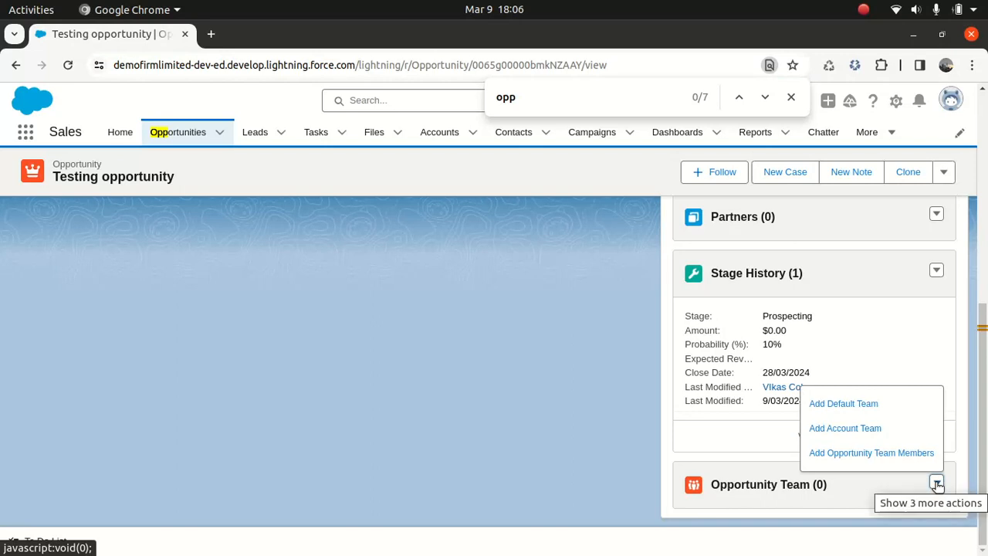
click(859, 402)
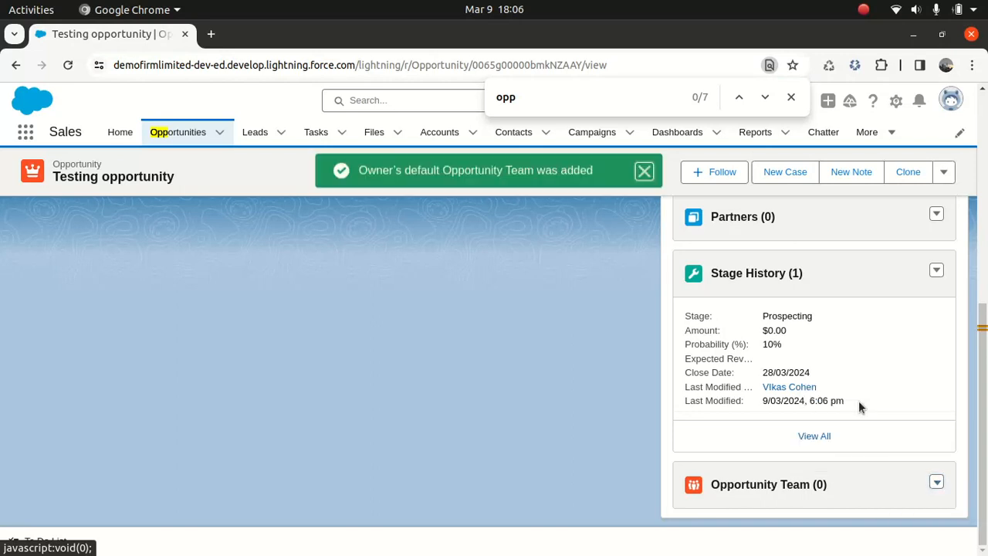
drag(977, 365, 985, 494)
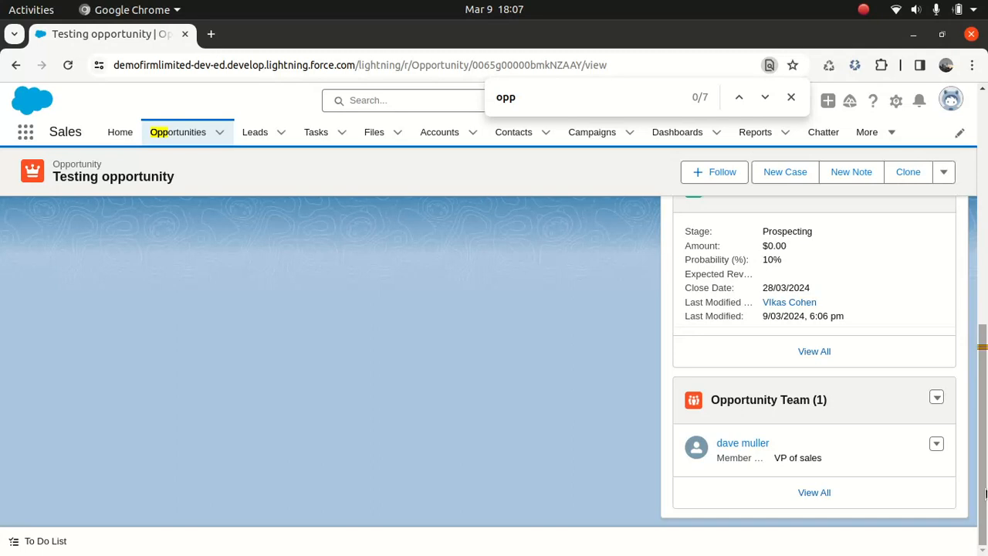
scroll(977, 372, up, 3)
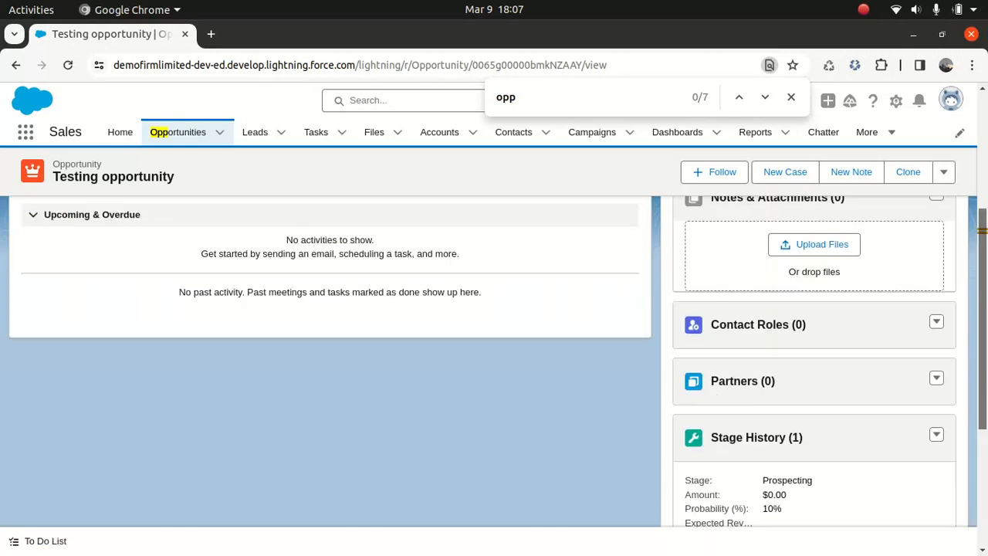
click(790, 96)
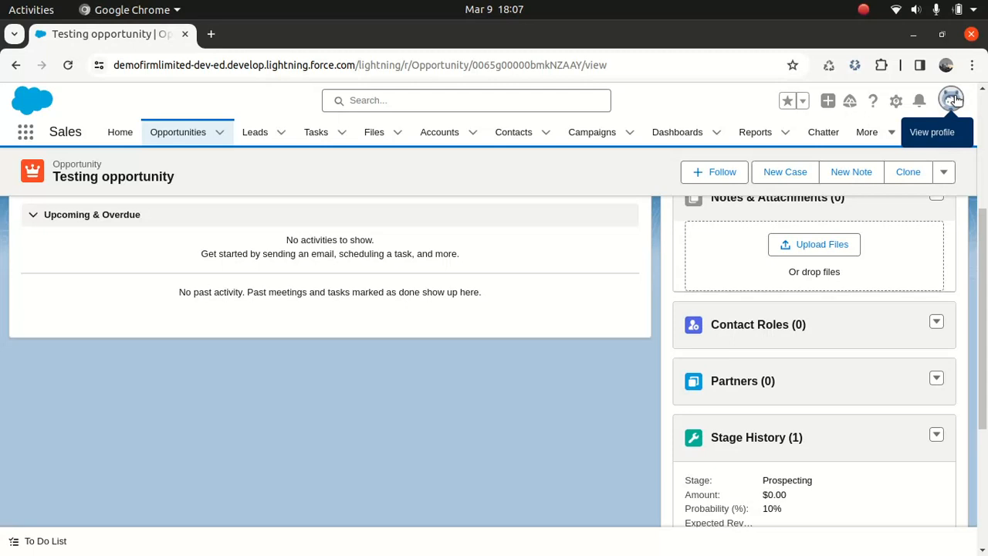
Open the Opportunity Splits Settings page in Setup by searching for "oppor".
drag(985, 267, 985, 204)
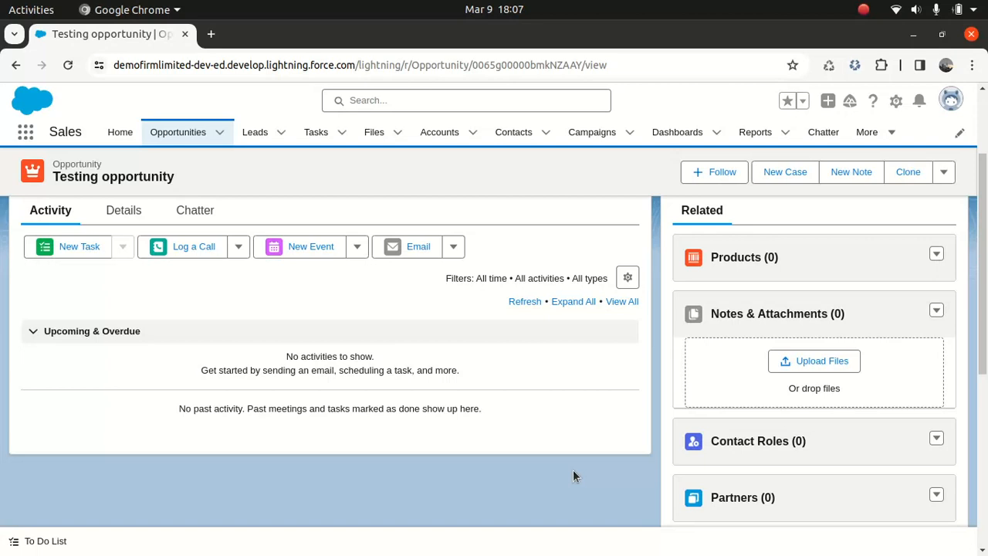
click(896, 101)
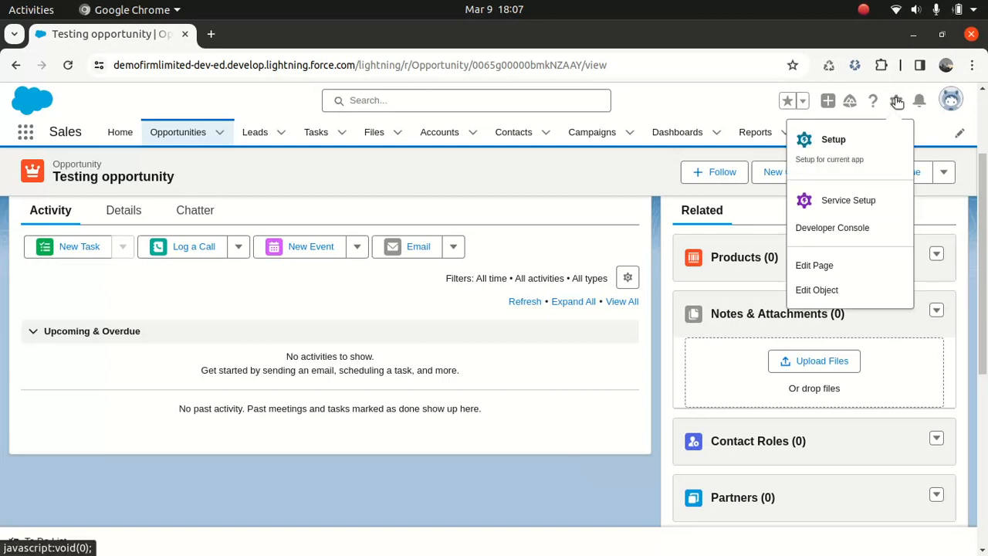
click(834, 140)
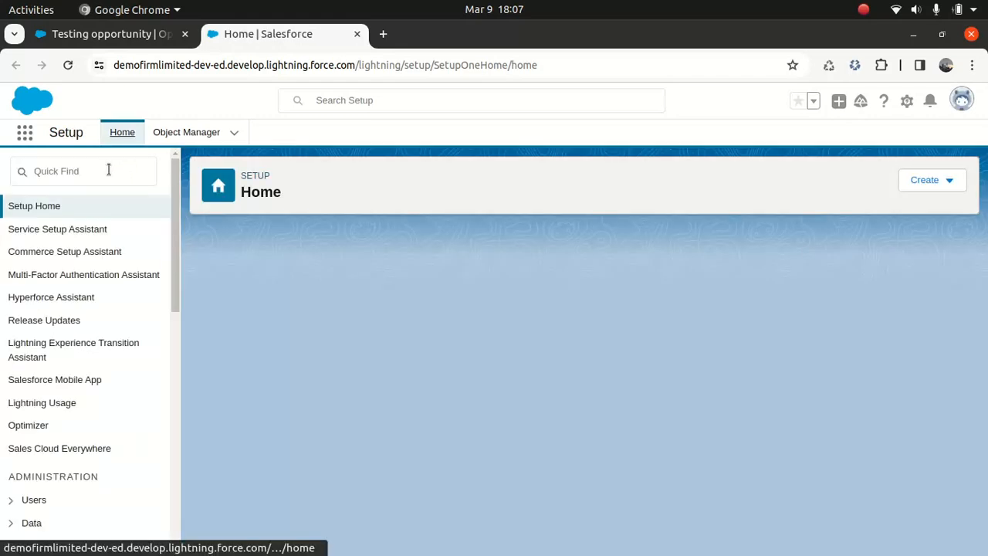
click(108, 170)
text(oppor)
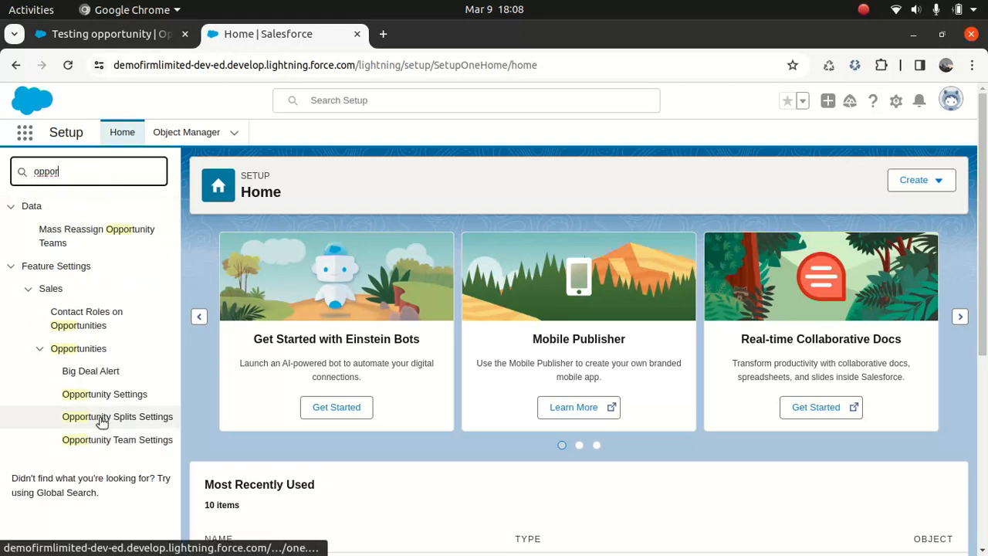
click(100, 419)
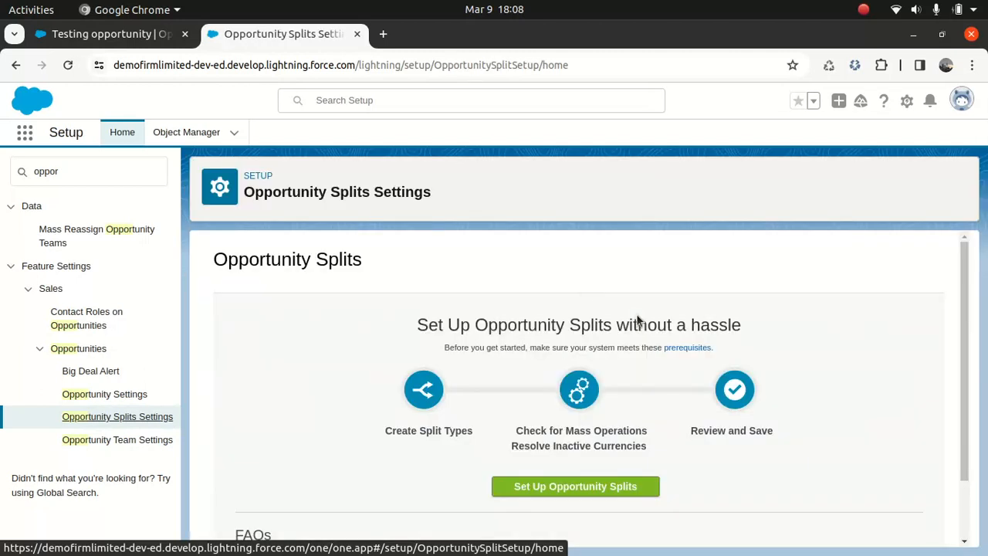
Begin setting up opportunity splits and add a new split type labelled "Split".
click(560, 489)
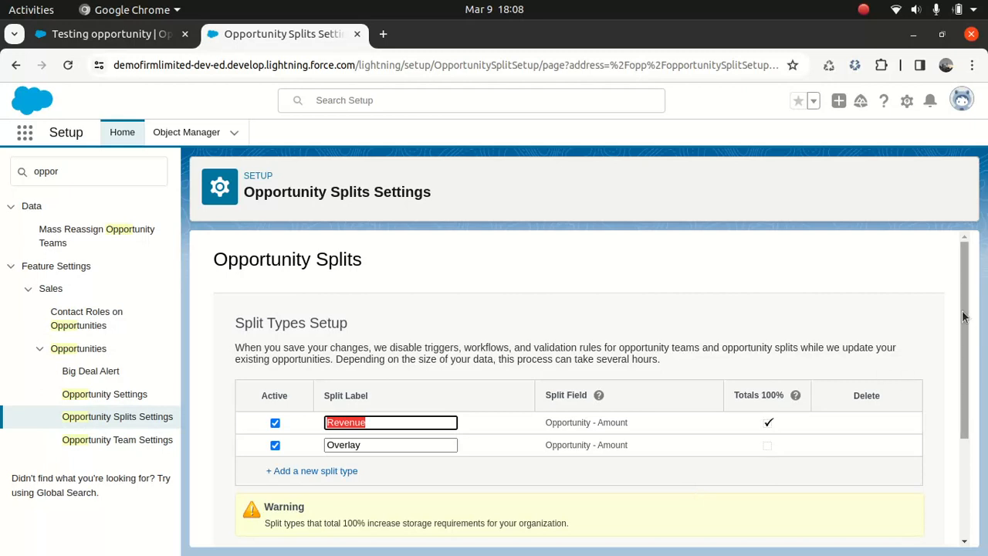
drag(962, 316, 962, 369)
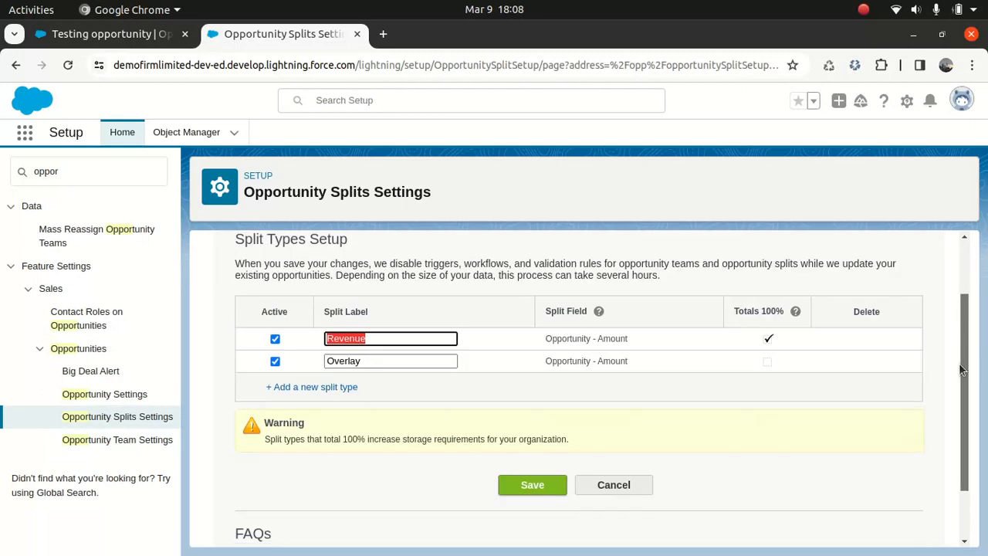
click(323, 383)
click(344, 382)
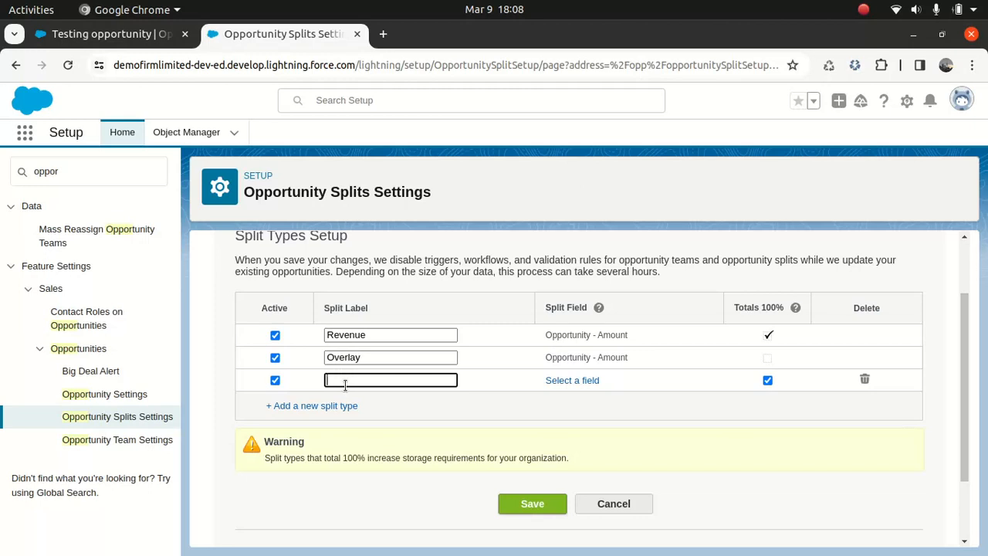
text(Con)
key(BackSpace)
key(BackSpace)
text(D)
text(S)
key(BackSpace)
key(BackSpace)
text(S)
key(BackSpace)
text(Cu)
key(BackSpace)
key(BackSpace)
text(s)
key(BackSpace)
text(SPli)
key(BackSpace)
key(BackSpace)
key(BackSpace)
text(plit)
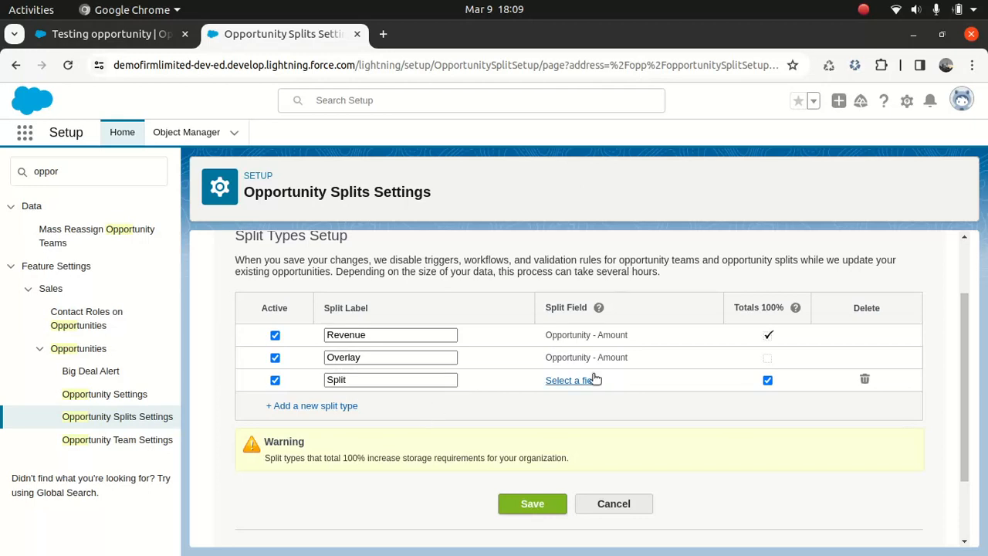
Choose Opportunity - Amount as the split field for the new Split type.
click(569, 380)
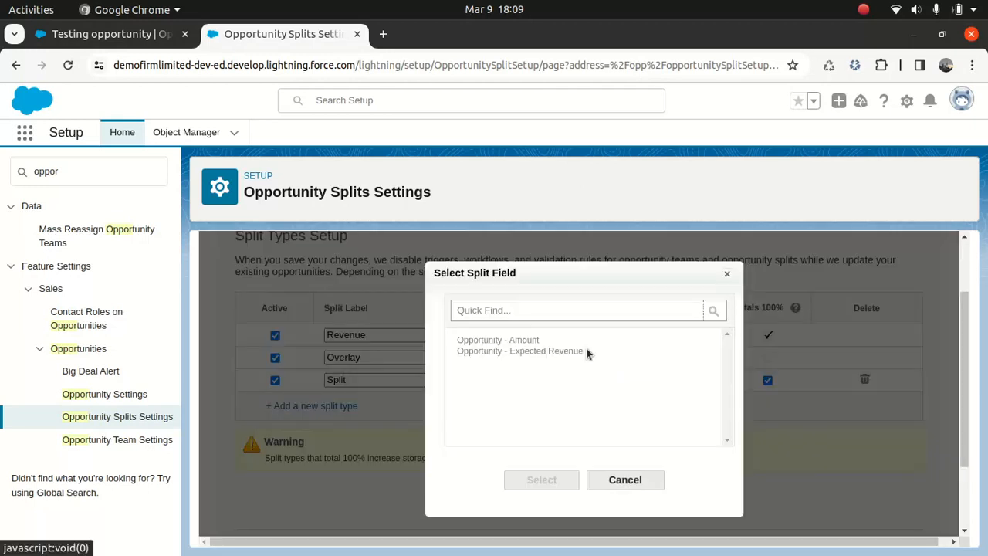
click(527, 342)
click(557, 477)
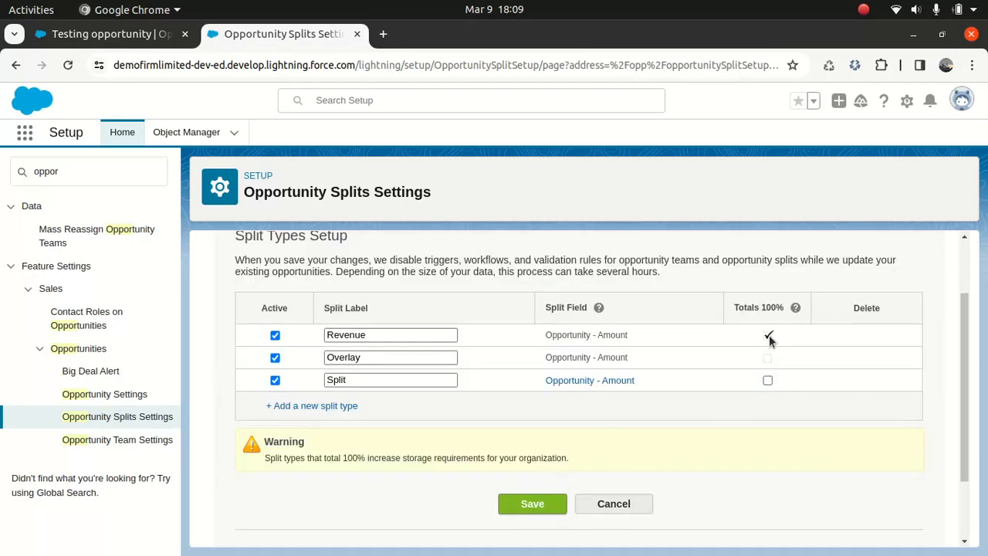
Try to save the split types and enable Opportunity Splits with Totals 100% on for the Split type.
click(531, 502)
click(549, 440)
click(535, 513)
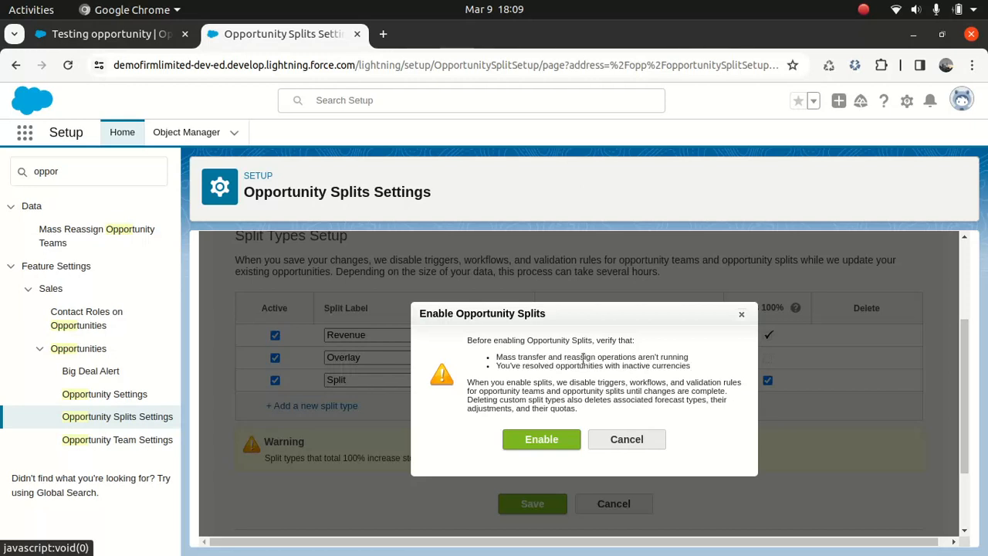
click(546, 440)
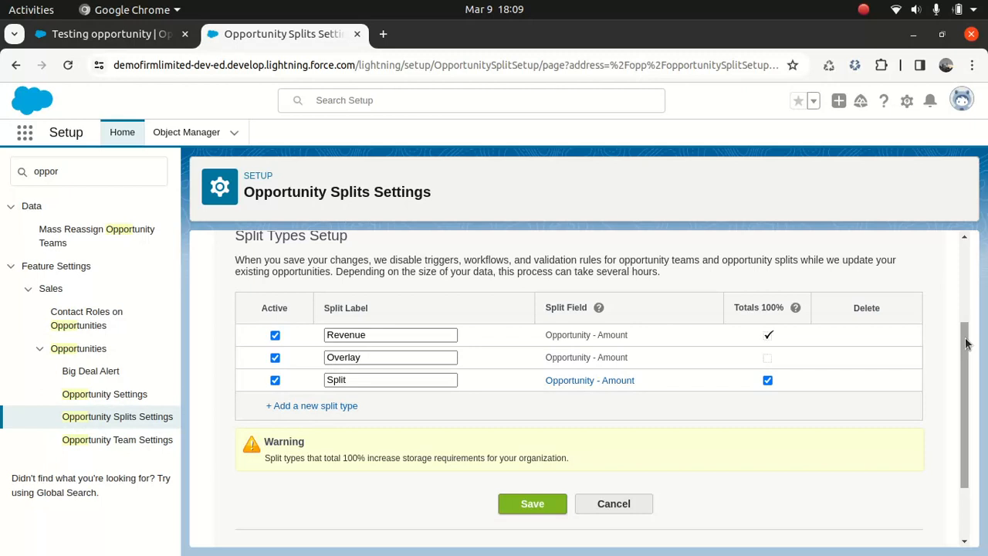
drag(966, 344, 961, 469)
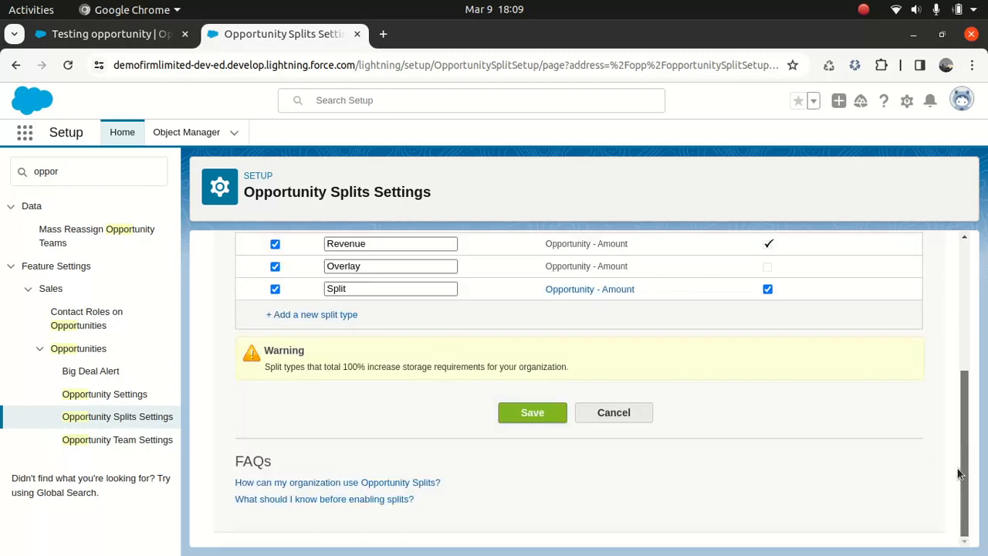
click(556, 413)
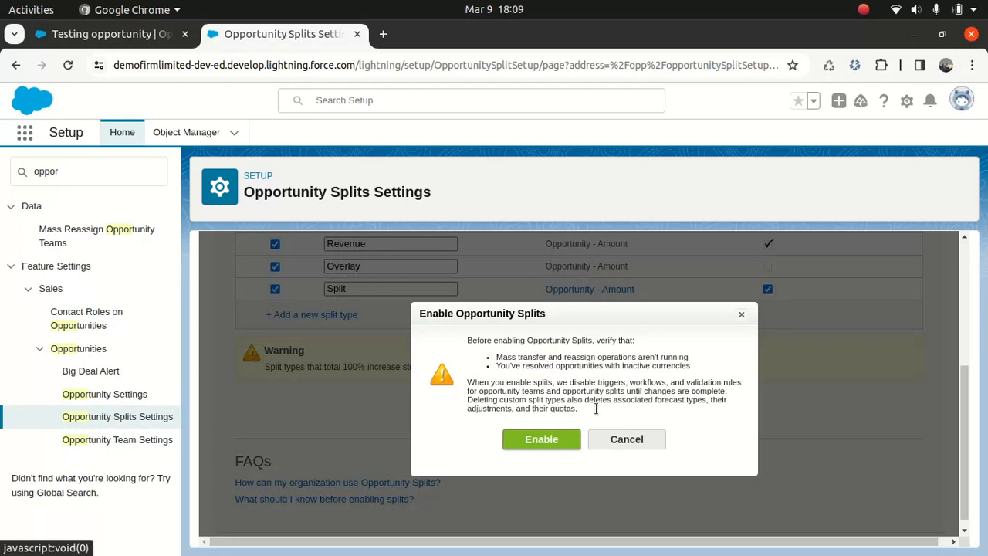
click(554, 441)
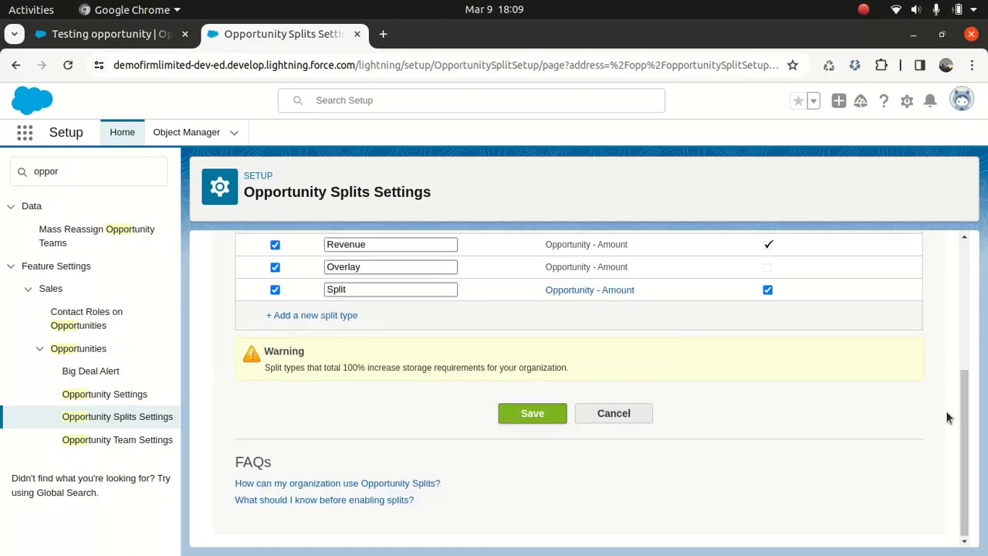
Deactivate the Split type, turn off its Totals 100% option, and try again to enable Opportunity Splits.
drag(967, 417, 979, 293)
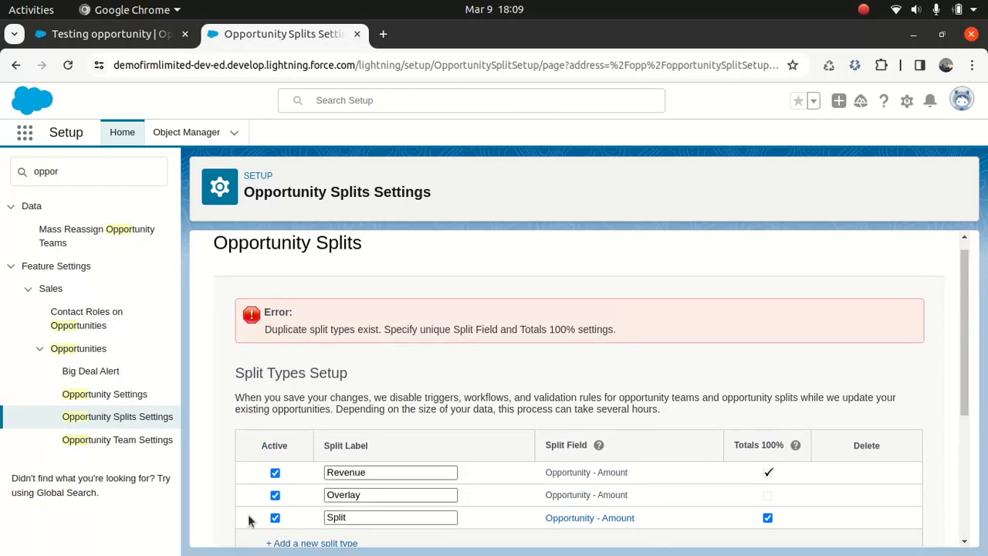
click(274, 517)
click(767, 517)
scroll(925, 498, down, 3)
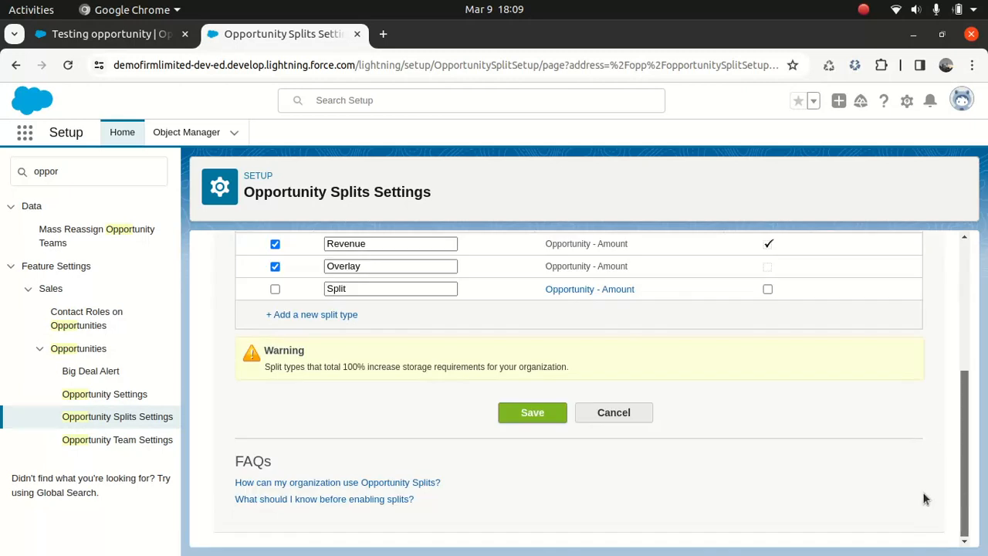
click(532, 412)
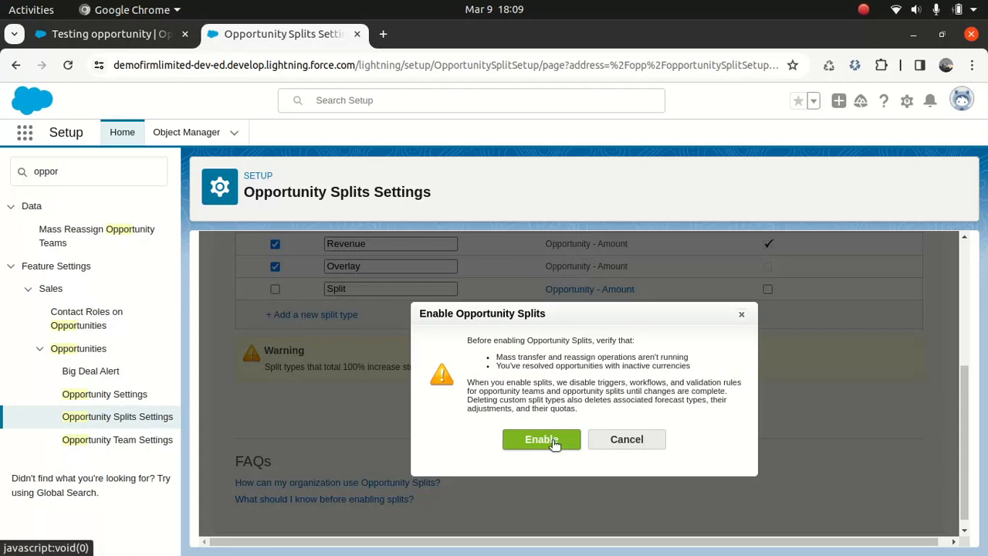
click(555, 439)
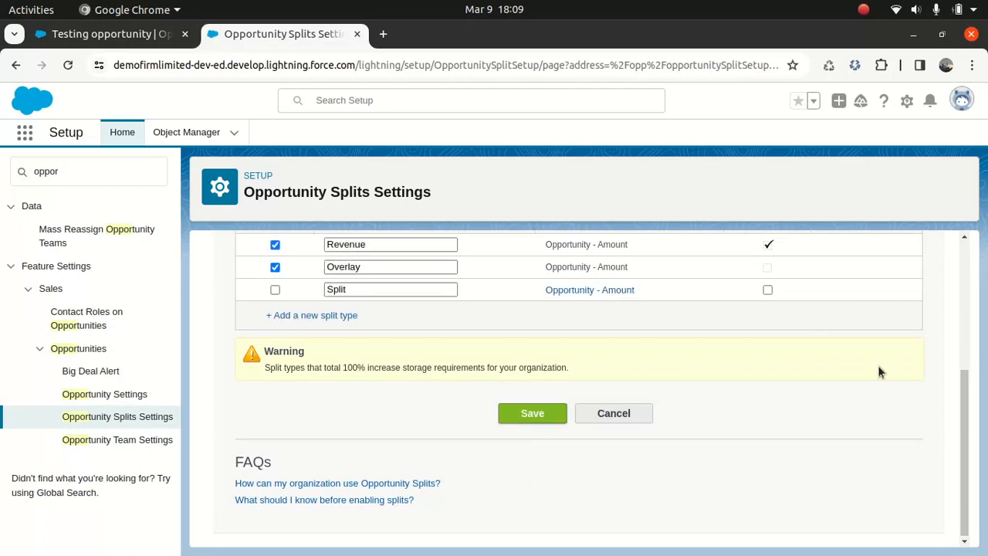
Discard the unsaved split type changes by reopening the Opportunity Splits Settings page.
drag(957, 409, 923, 269)
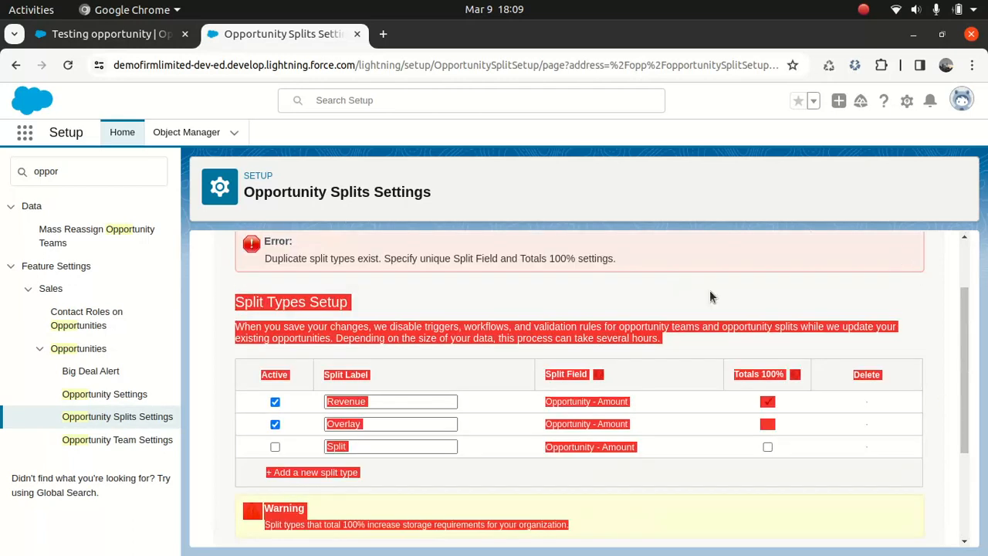
click(673, 300)
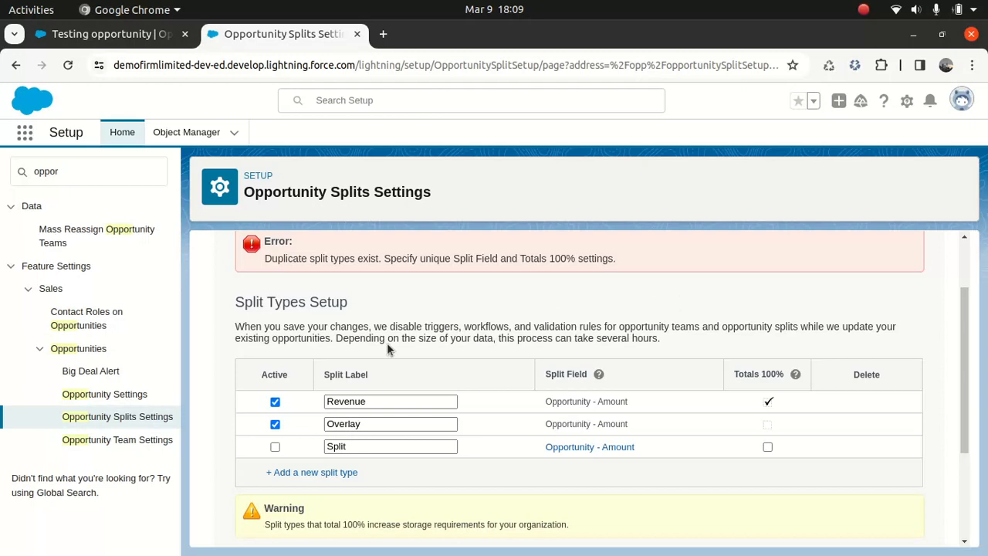
click(133, 421)
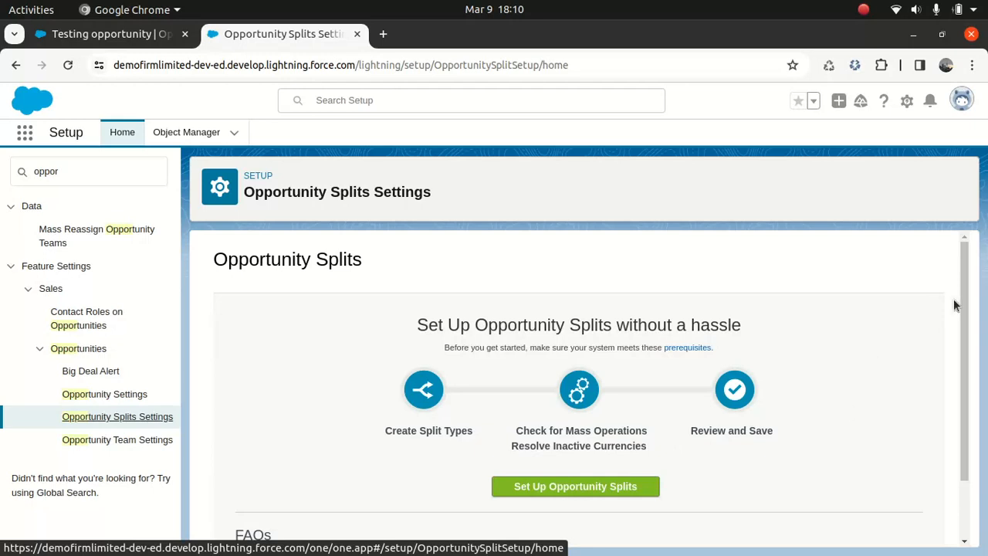
Set up opportunity splits with only the Revenue and Overlay split types active and enable Opportunity Splits.
scroll(953, 305, down, 2)
click(610, 413)
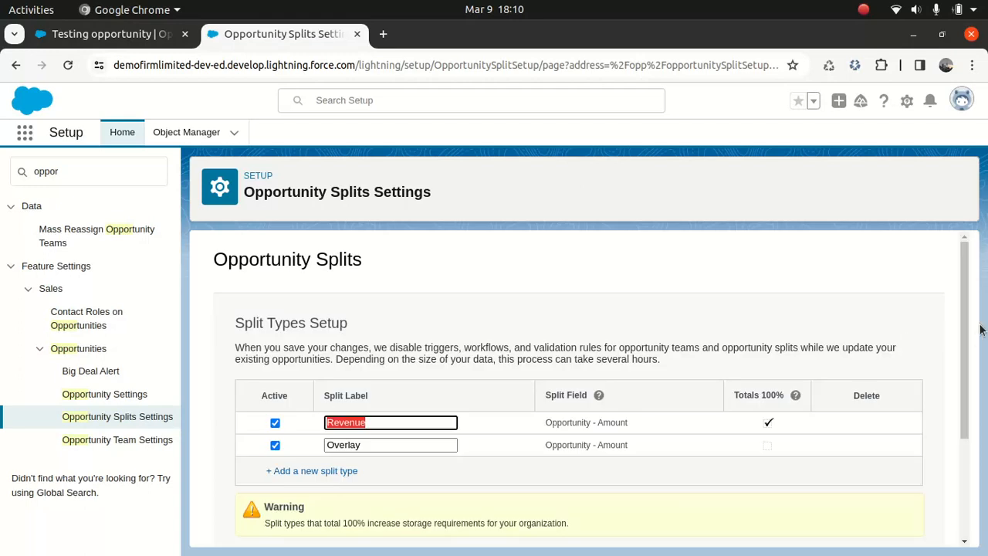
scroll(955, 295, down, 3)
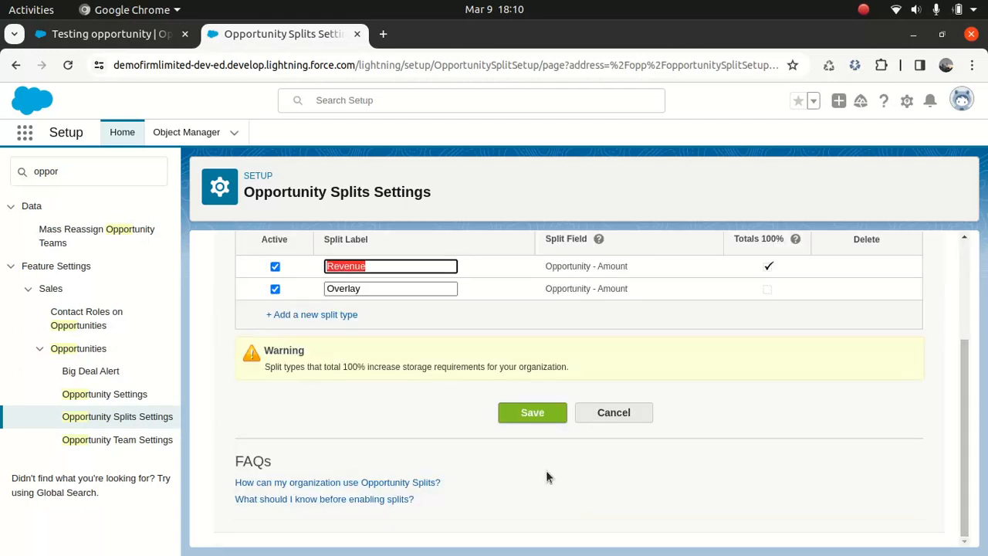
click(544, 413)
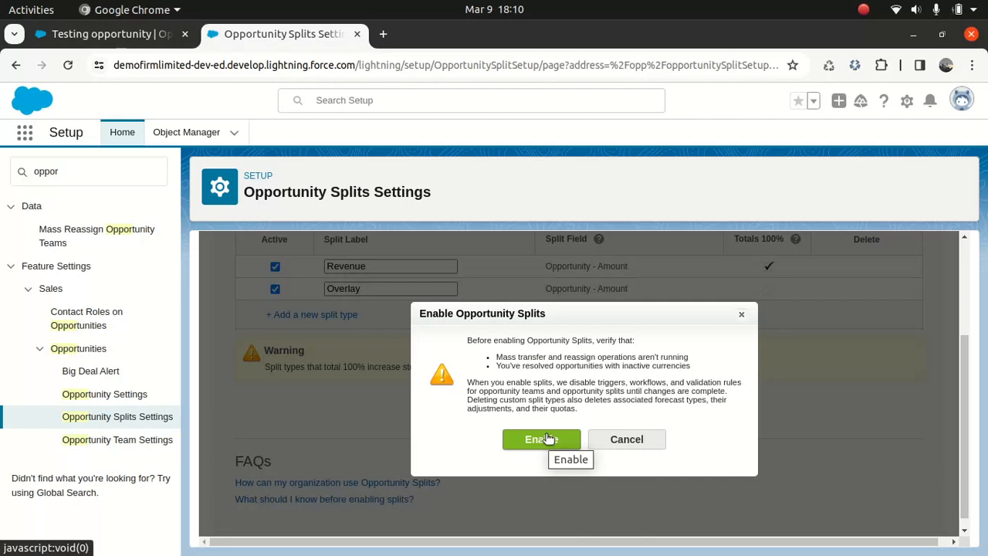
click(547, 438)
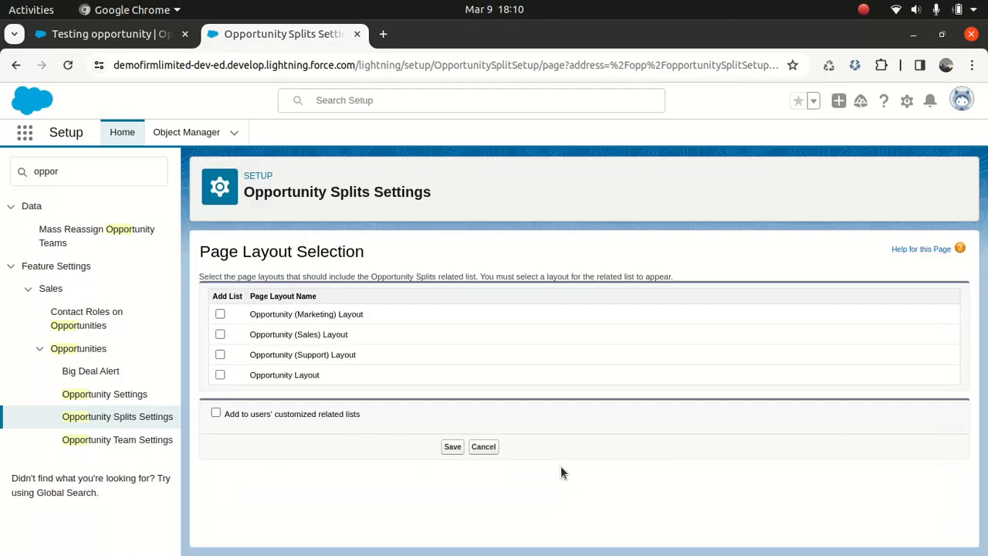
Add the Opportunity Splits related list to the Marketing, Sales, Support and general Opportunity page layouts and save the selection.
click(220, 314)
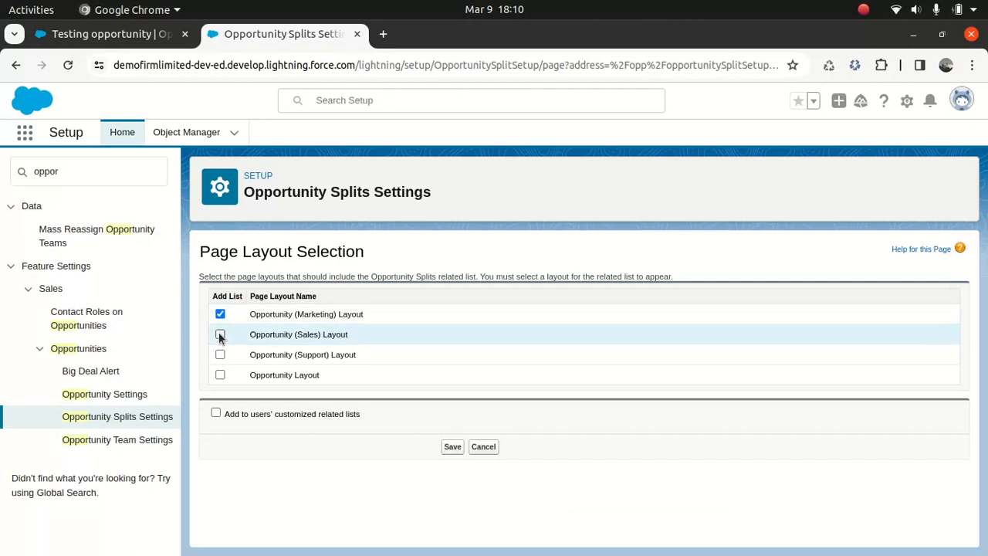
click(220, 335)
click(220, 355)
click(220, 375)
click(215, 413)
click(215, 413)
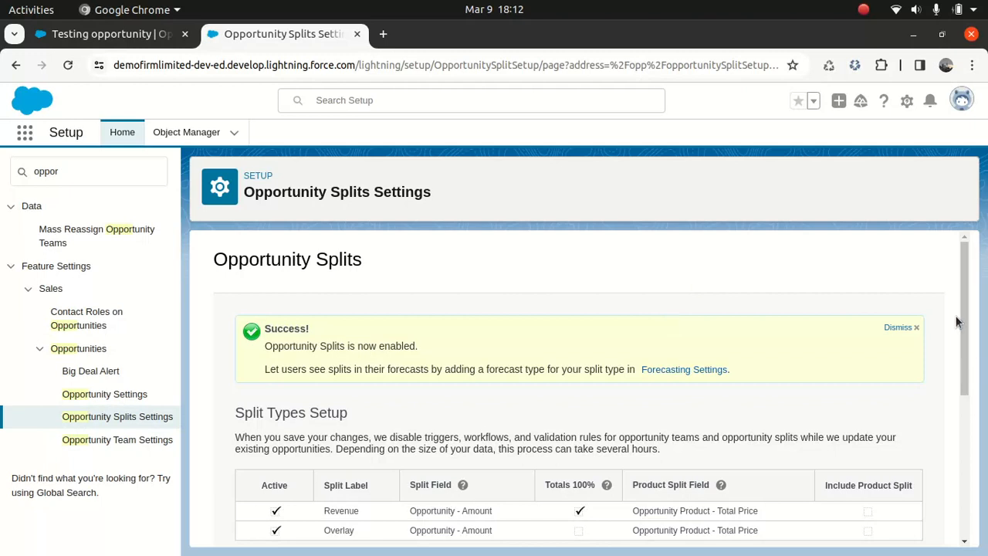
Review the splits settings, leave them for the Opportunities list by searching for "opp", and open Testing opportunity.
scroll(957, 320, down, 4)
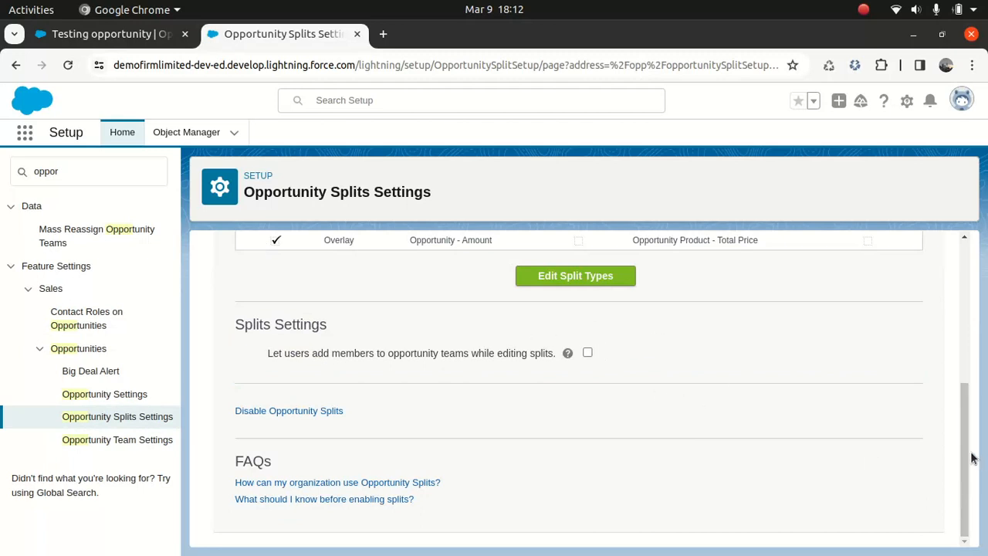
drag(968, 393, 968, 276)
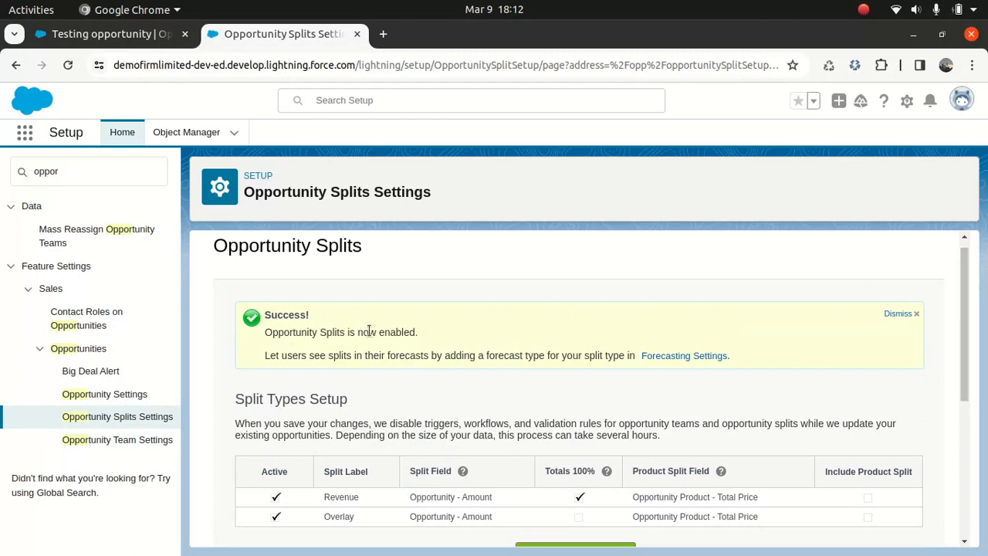
click(116, 134)
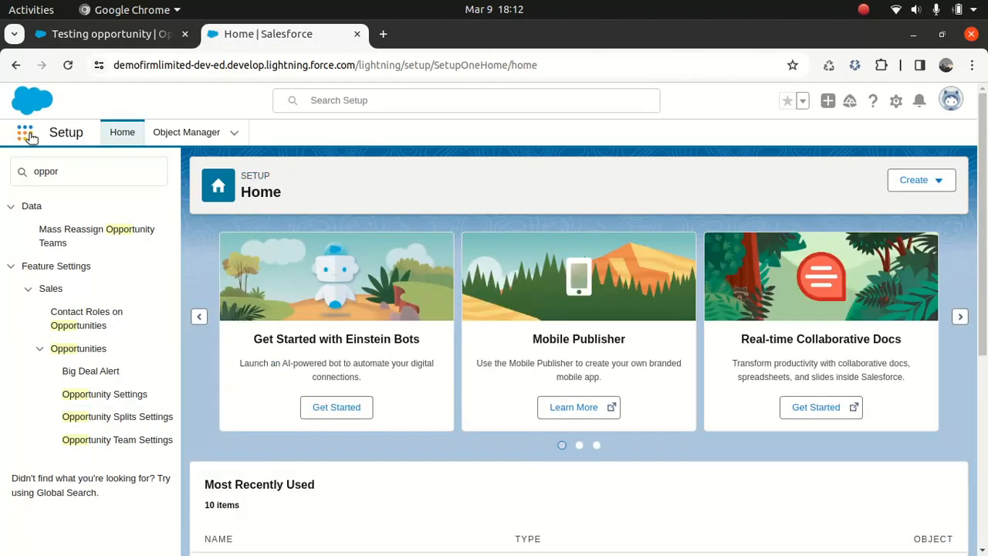
click(26, 134)
text(opp)
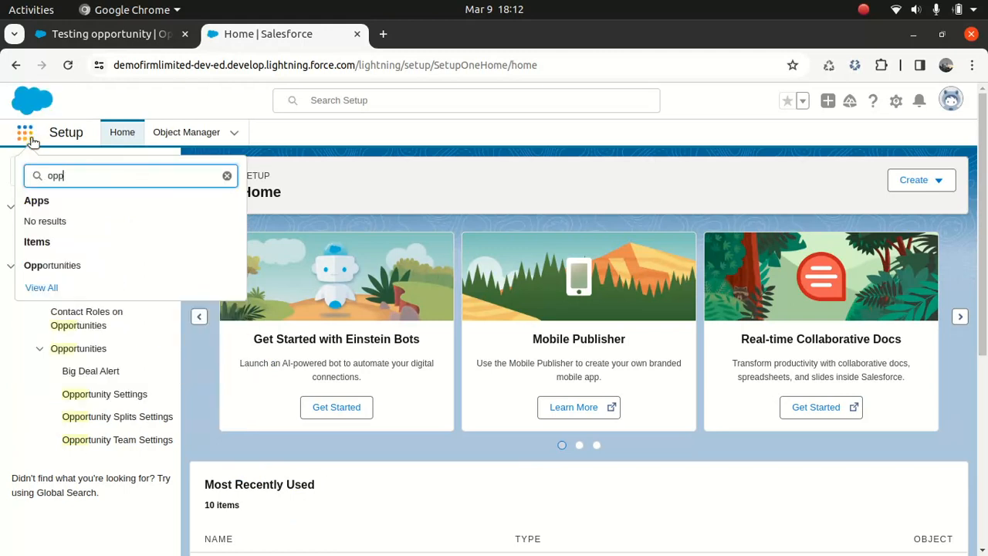
click(49, 265)
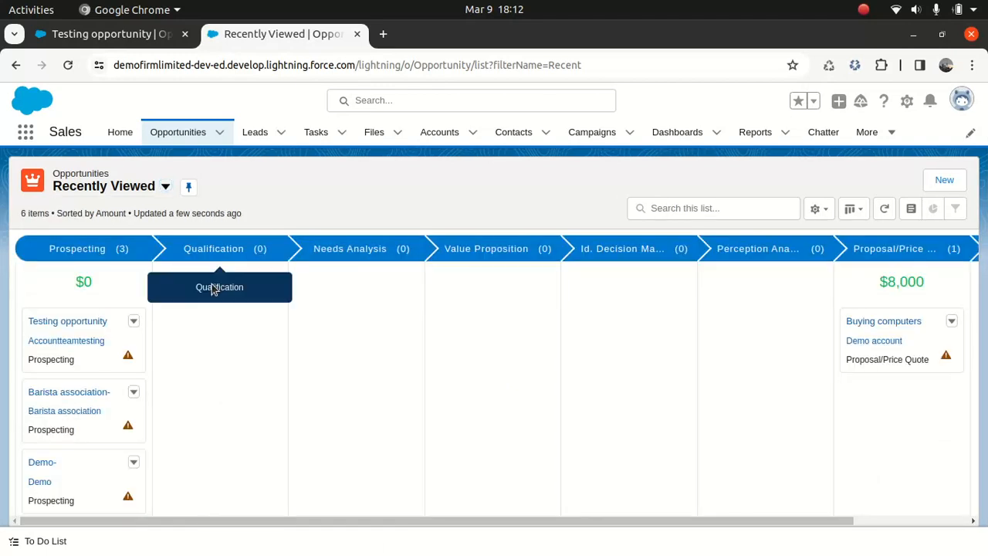
click(81, 324)
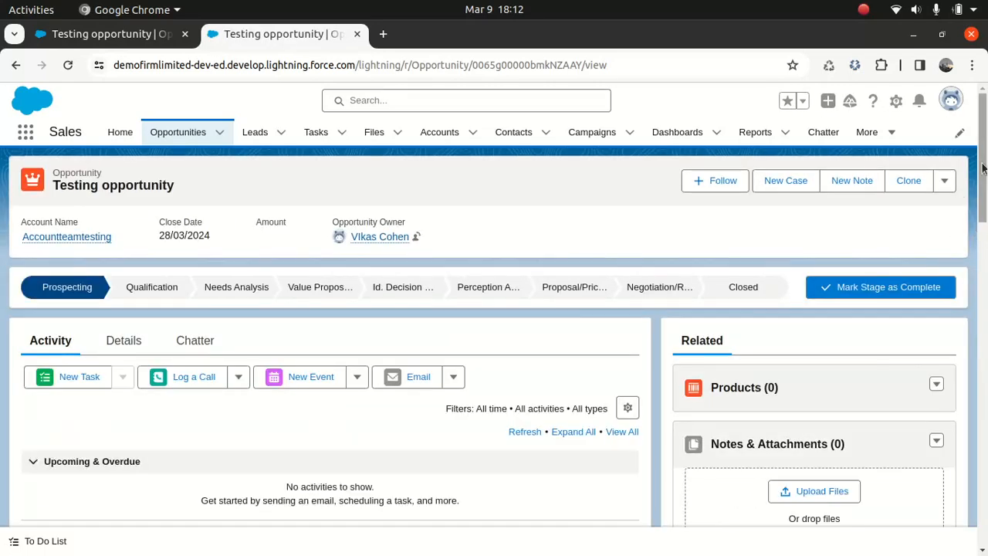
Open the full Opportunity Splits list of Testing opportunity for editing and add the VP of sales team member with a 20% revenue split.
drag(983, 167, 985, 429)
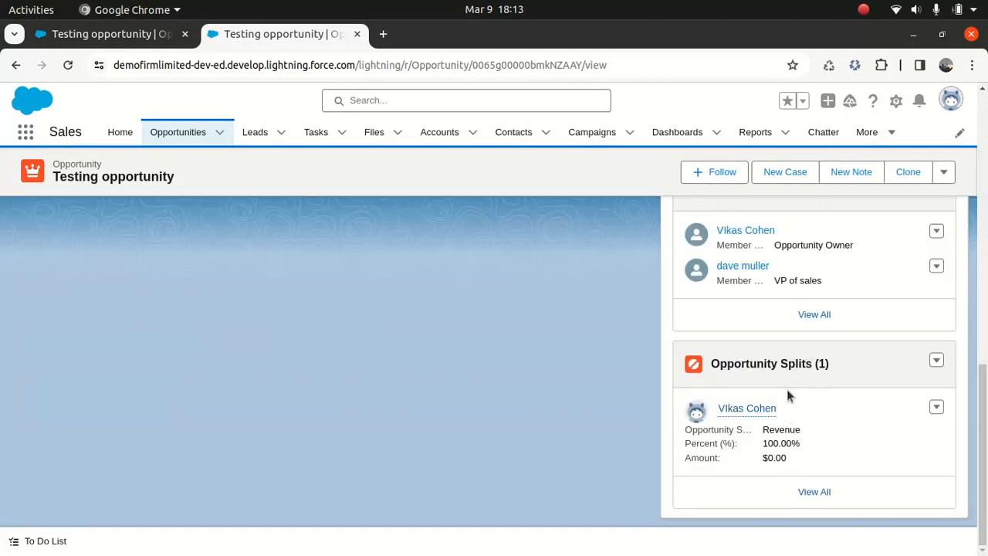
click(825, 491)
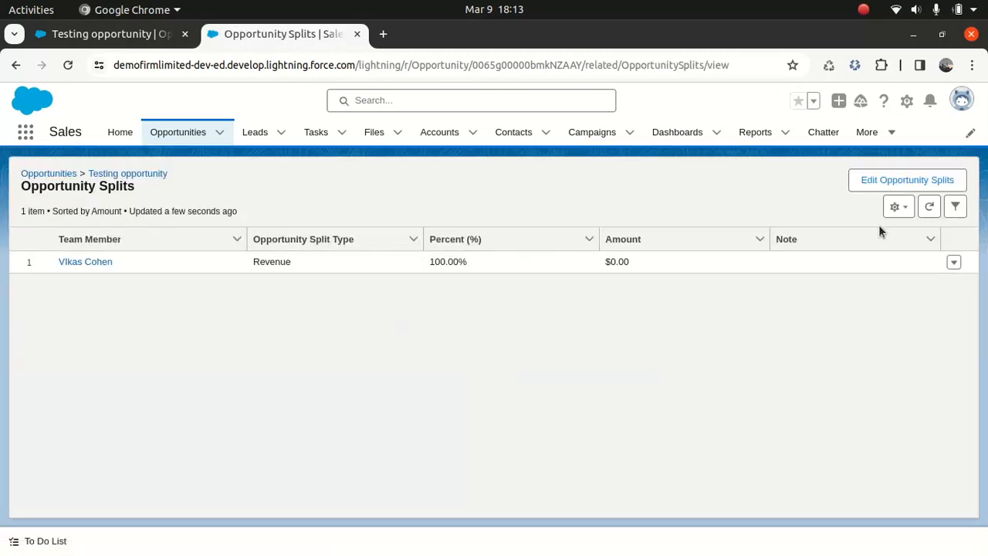
click(895, 179)
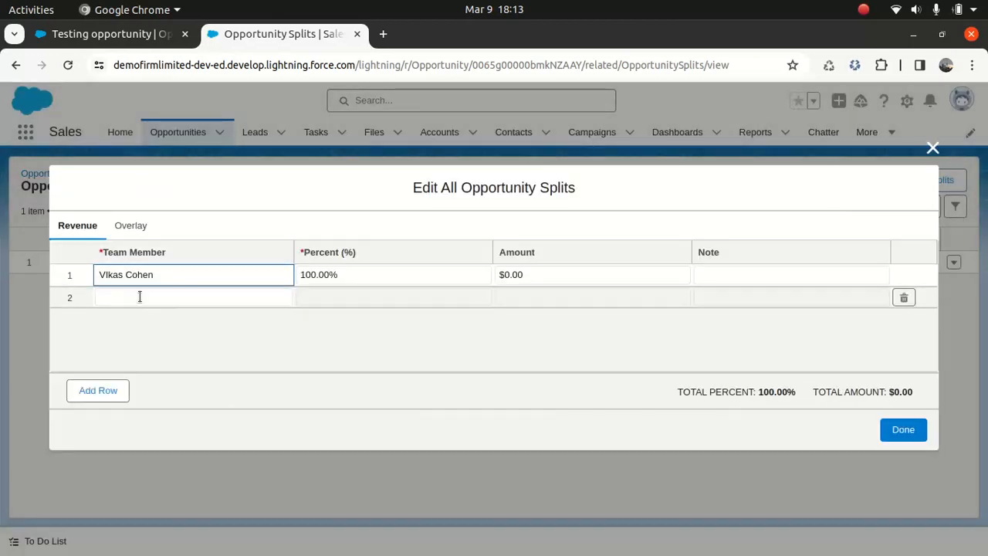
click(140, 297)
click(169, 338)
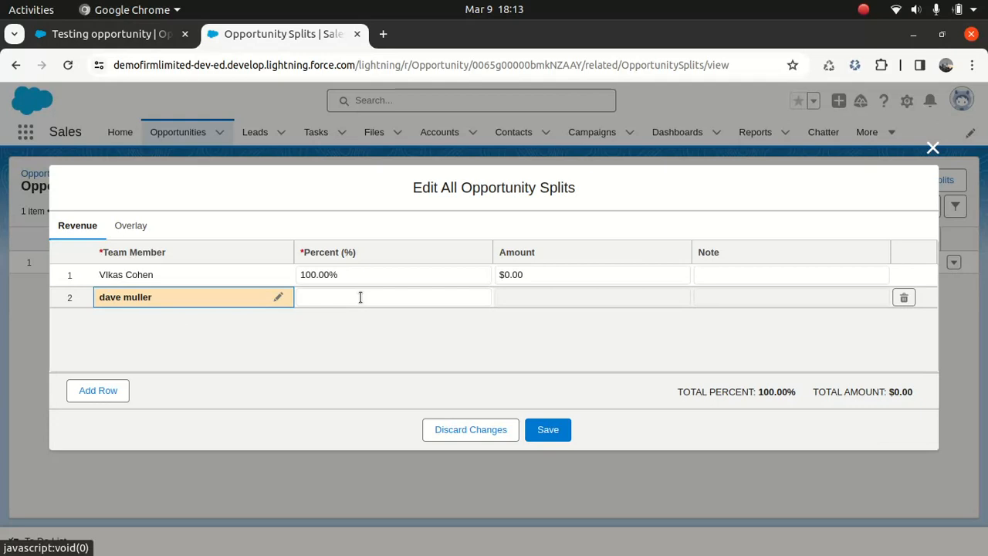
click(352, 297)
text(20)
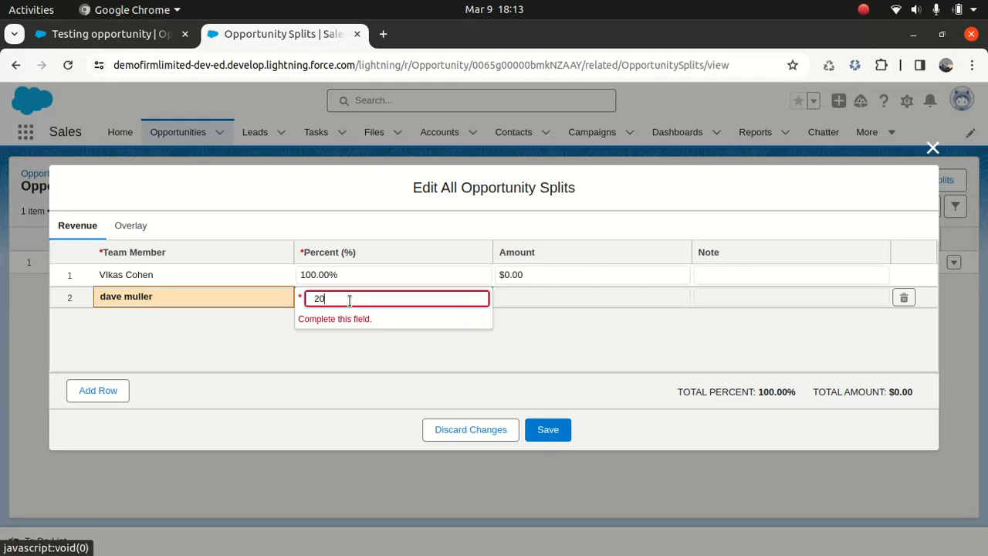
Set the opportunity owner's revenue split to 80%, save the splits and finish editing.
click(353, 275)
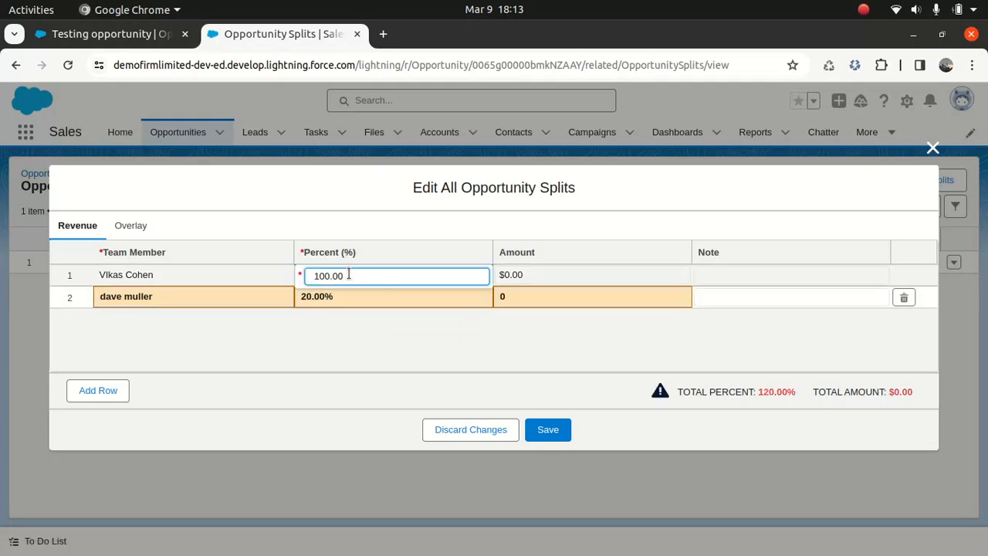
double_click(353, 275)
text(80)
click(368, 362)
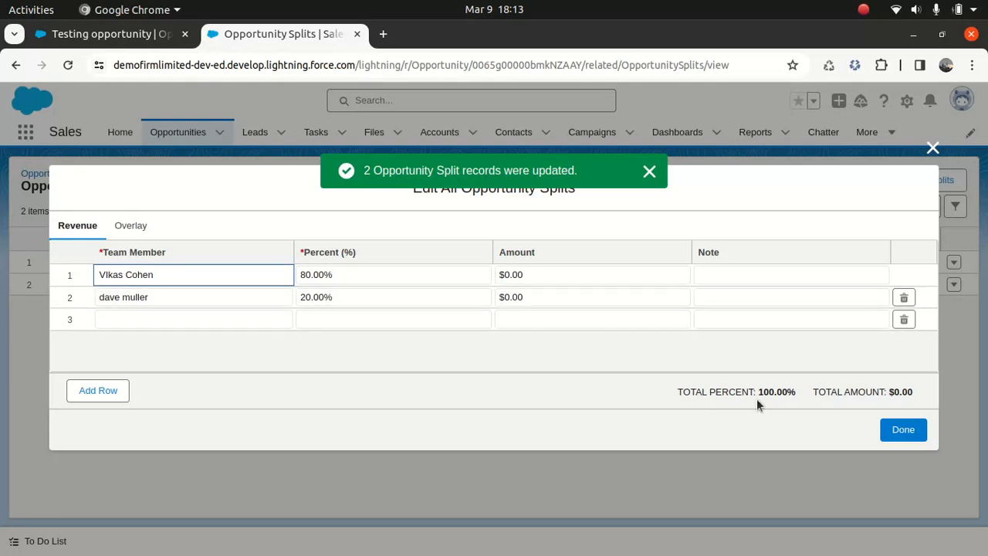
click(902, 429)
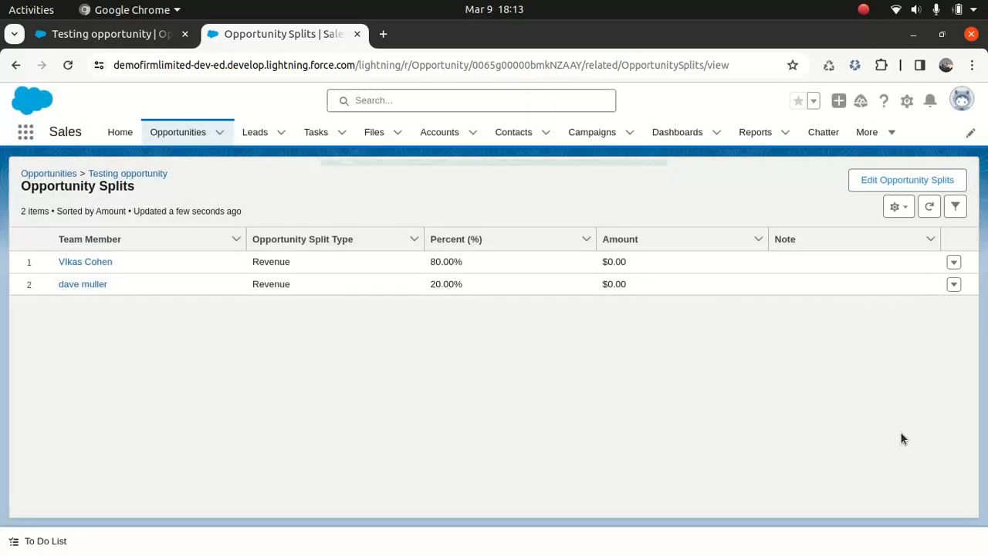